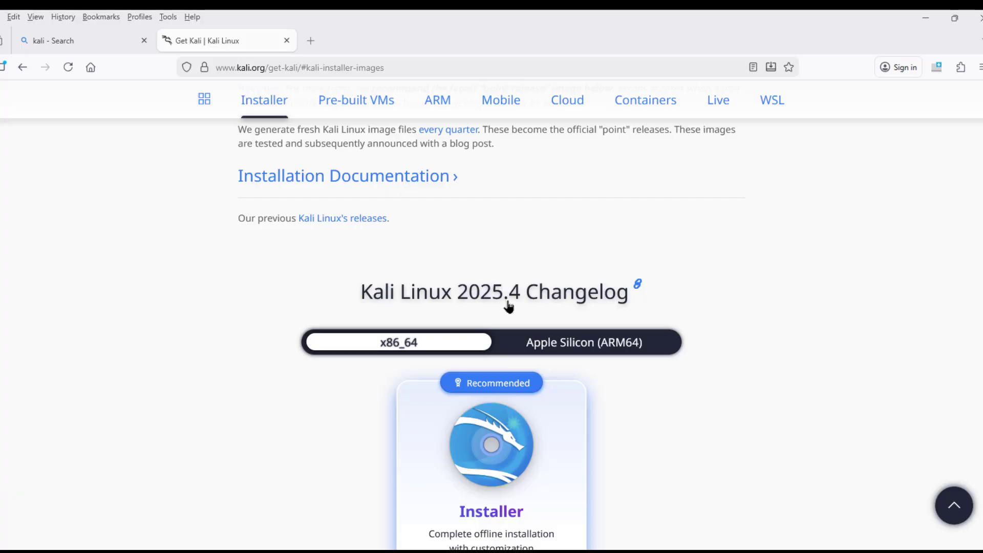
scroll(515, 307, down, 3)
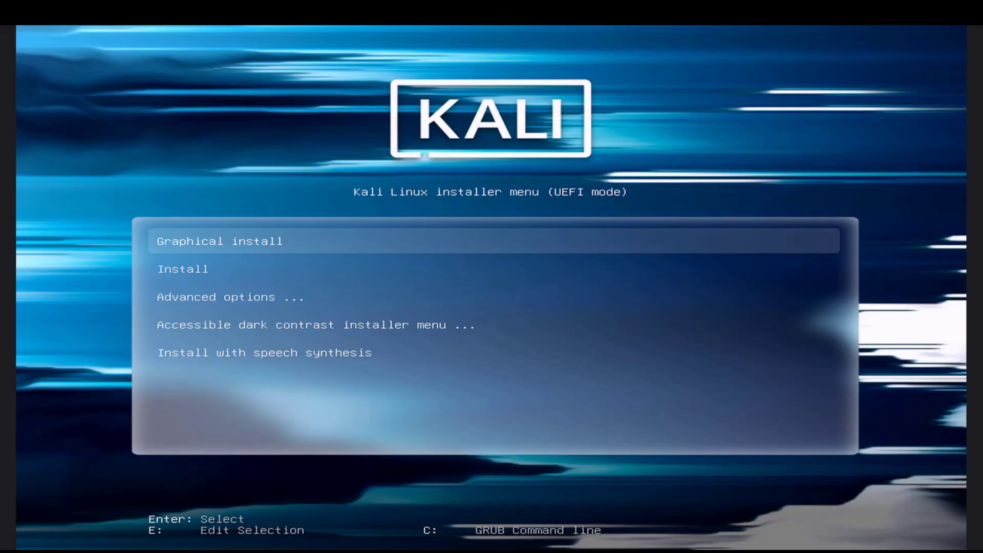
Start the non-graphical Install option from the Kali Linux installer boot menu.
key(Down)
key(Down)
key(Down)
key(Down)
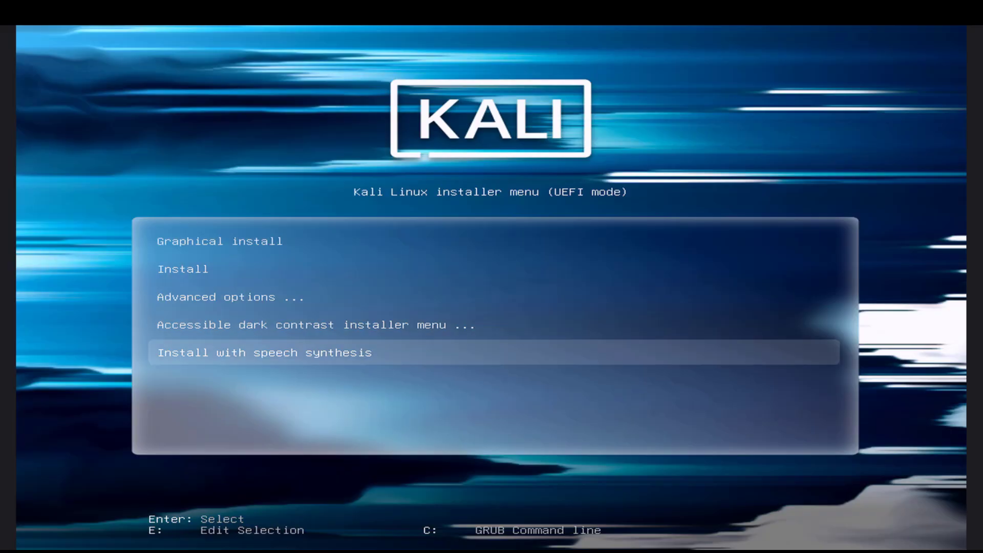
key(Home)
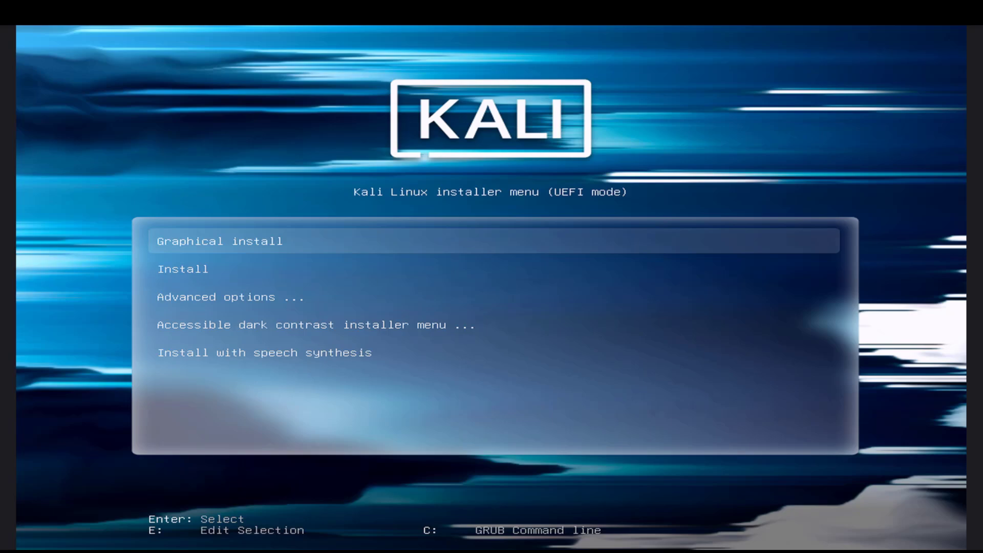
key(Down)
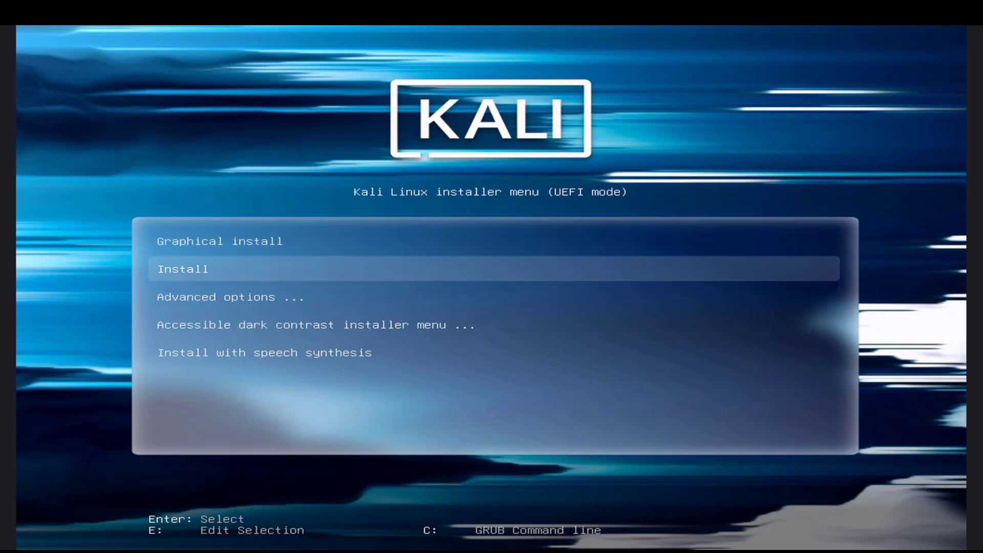
key(Return)
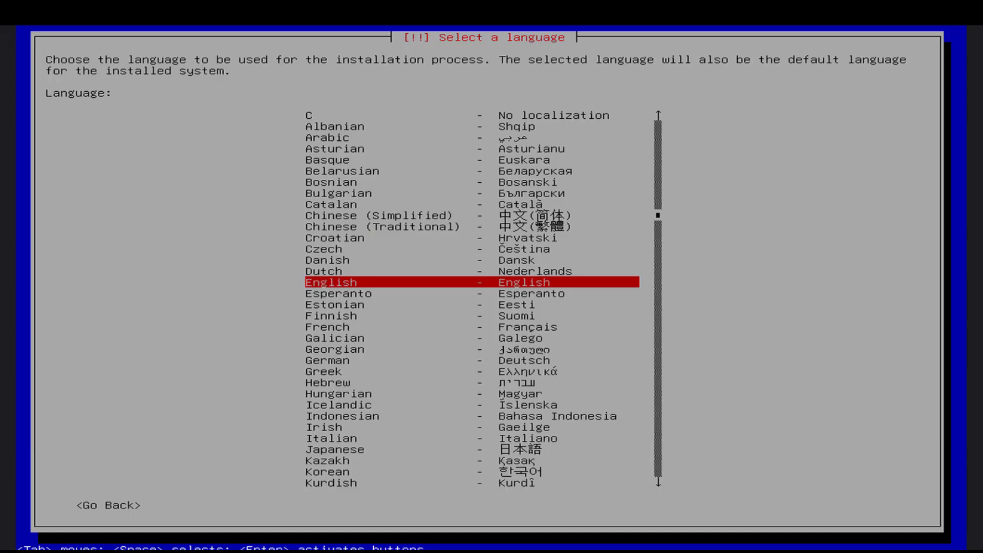
Accept the regional settings: English language, United States location and American English keymap.
key(Return)
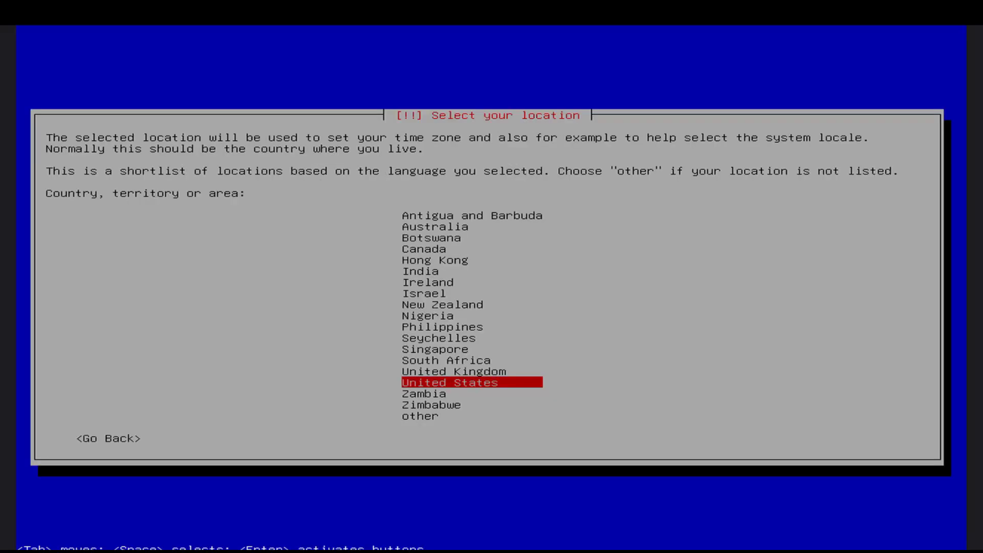
key(Return)
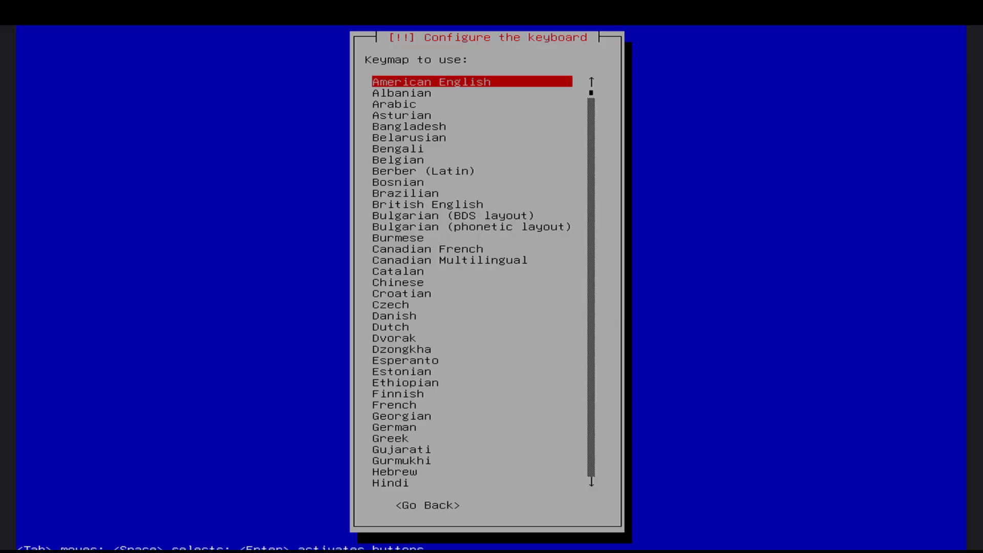
key(Return)
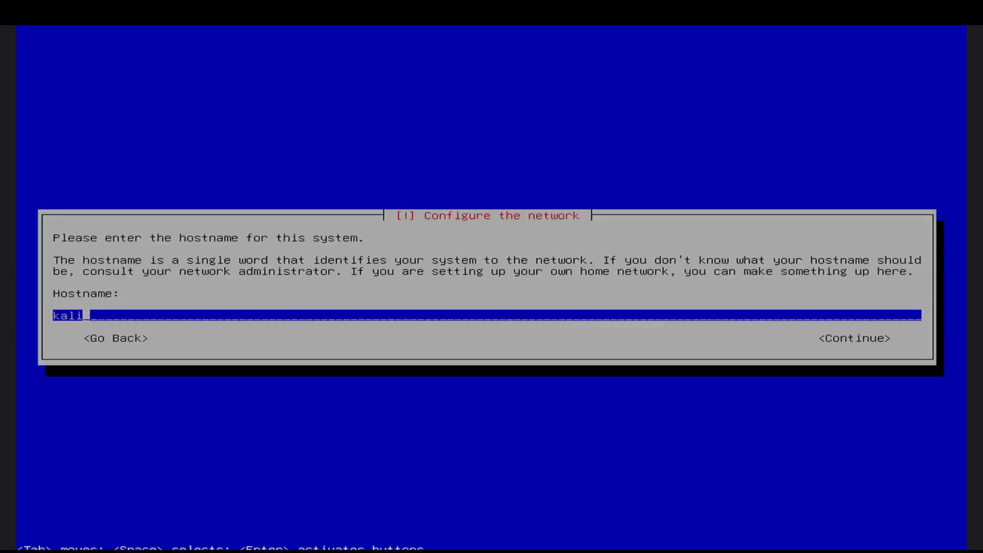
Set the system hostname to nowtrin and leave the domain name blank.
key(BackSpace)
key(BackSpace)
key(BackSpace)
key(BackSpace)
text(nowtrin)
key(Return)
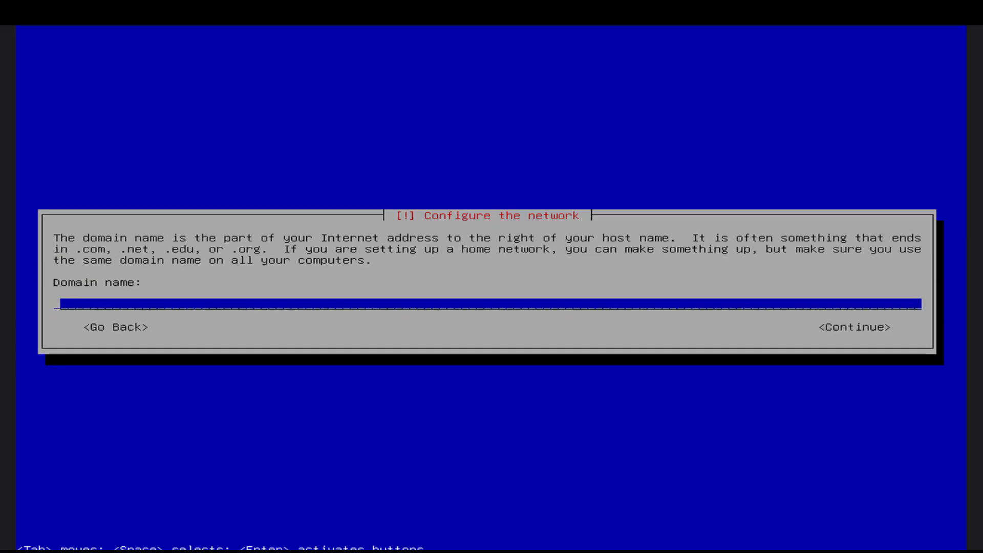
key(Return)
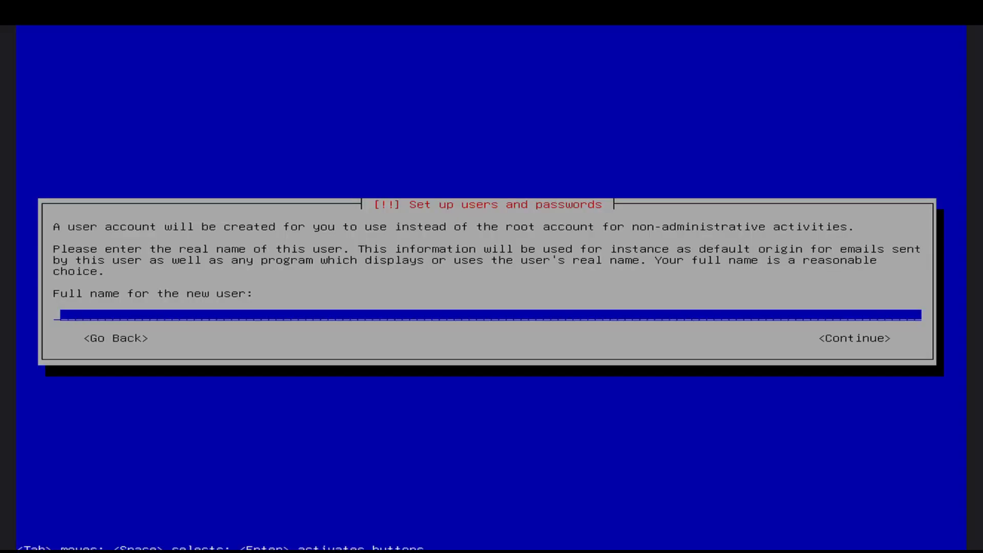
Enter the new user's full name and accept the suggested username for the account.
text(tom)
key(Return)
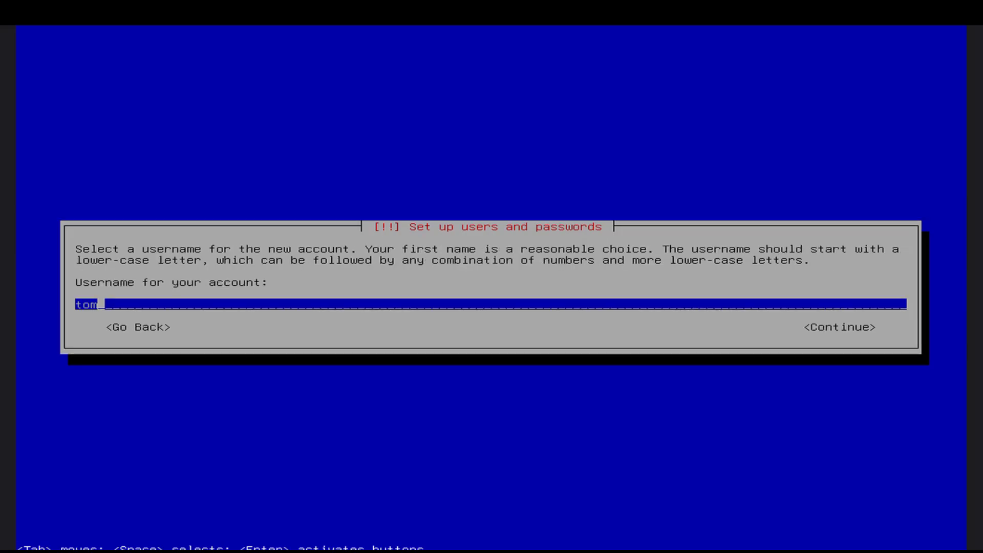
key(Return)
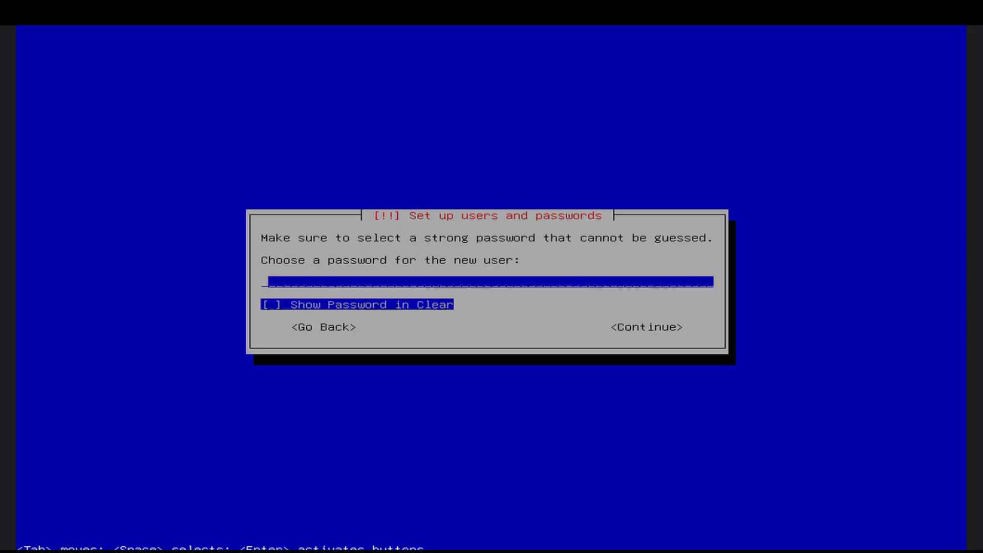
Enter a password for the new user and re-enter the same password to verify it.
text(***)
key(Return)
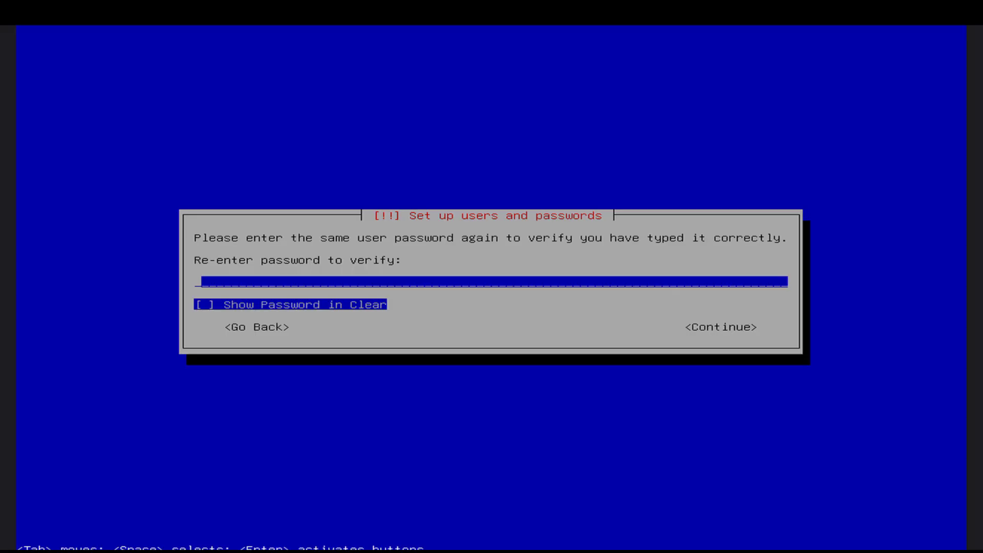
text(***)
key(Return)
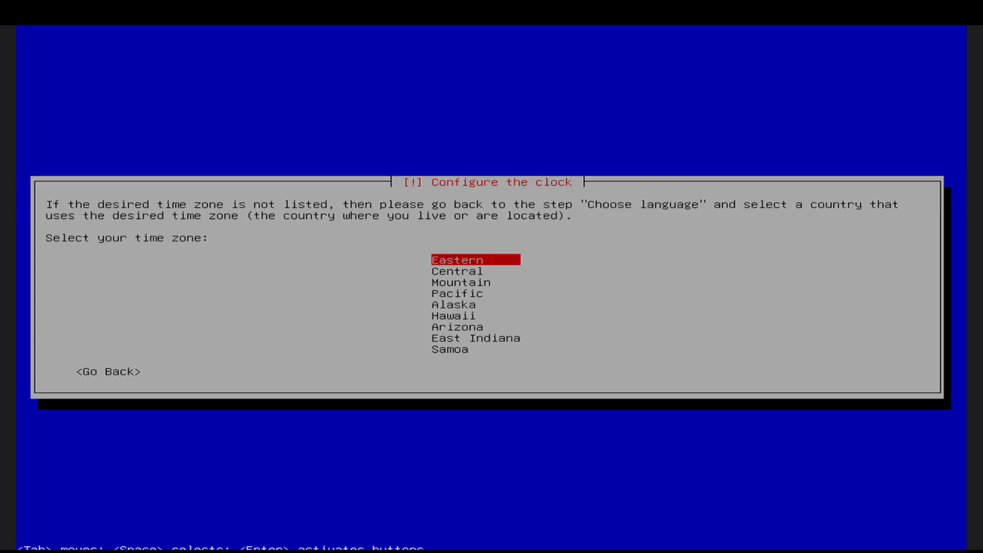
Set the time zone to Eastern and choose the guided partitioning method that uses the entire disk.
key(Return)
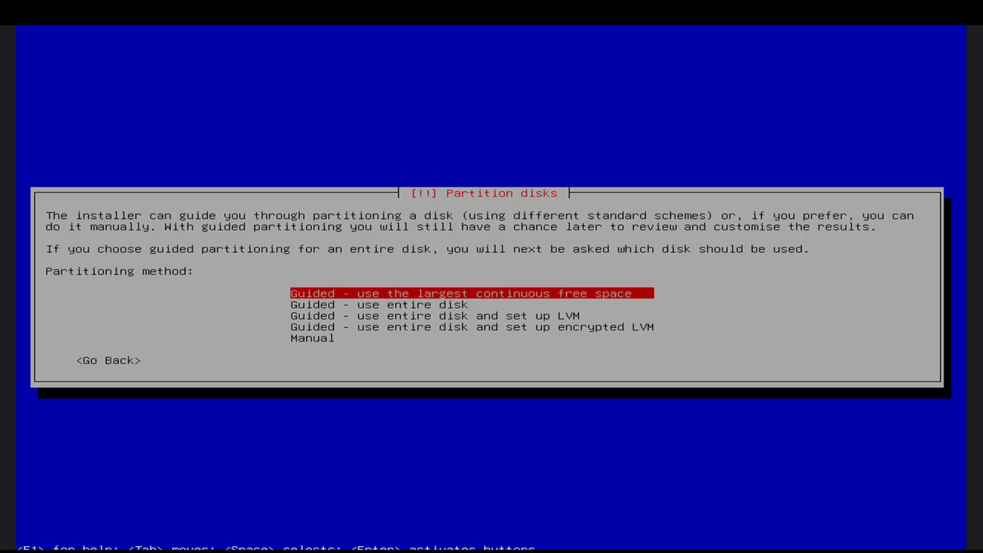
key(Down)
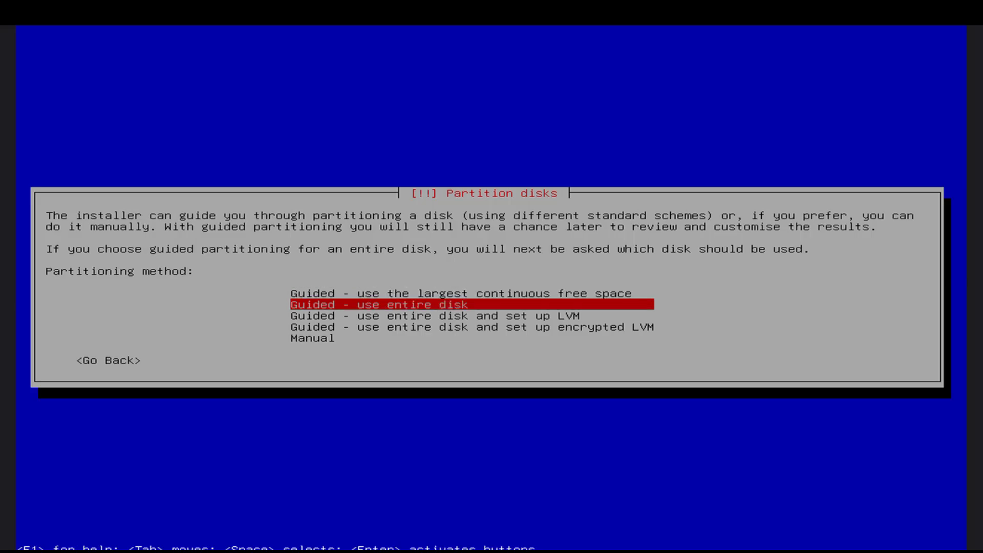
key(Down)
key(Up)
key(Return)
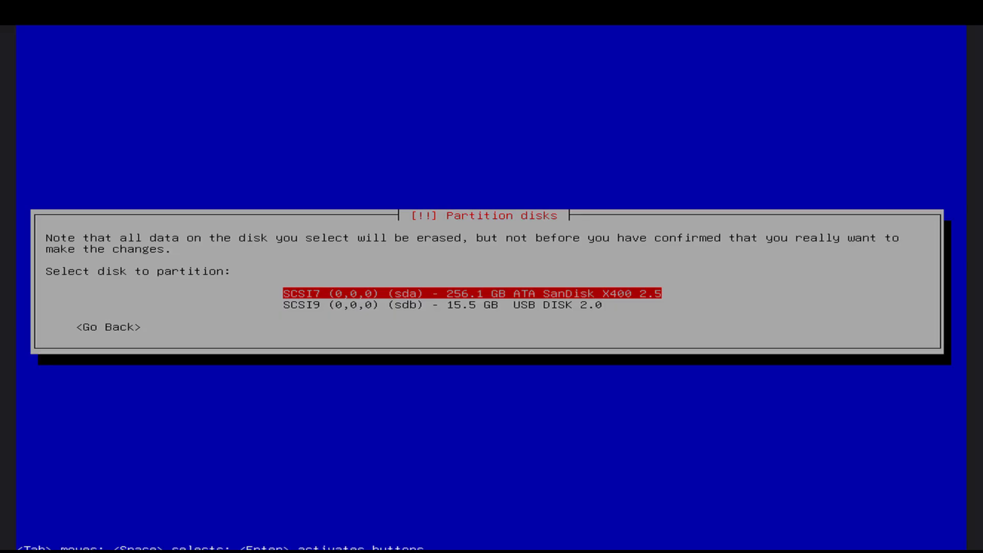
Select the 256.1 GB SanDisk disk (sda) and partition it with the separate /home partition scheme.
key(Return)
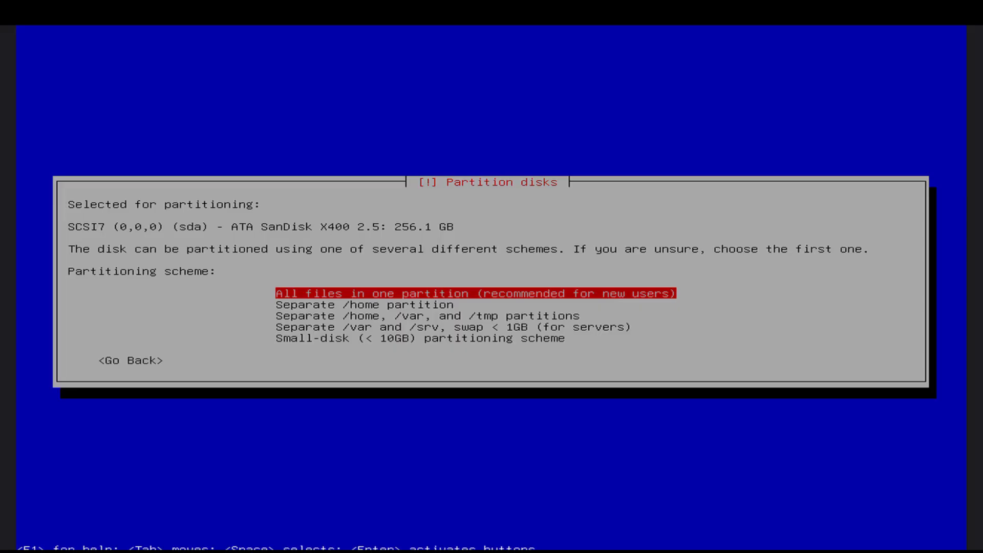
key(Down)
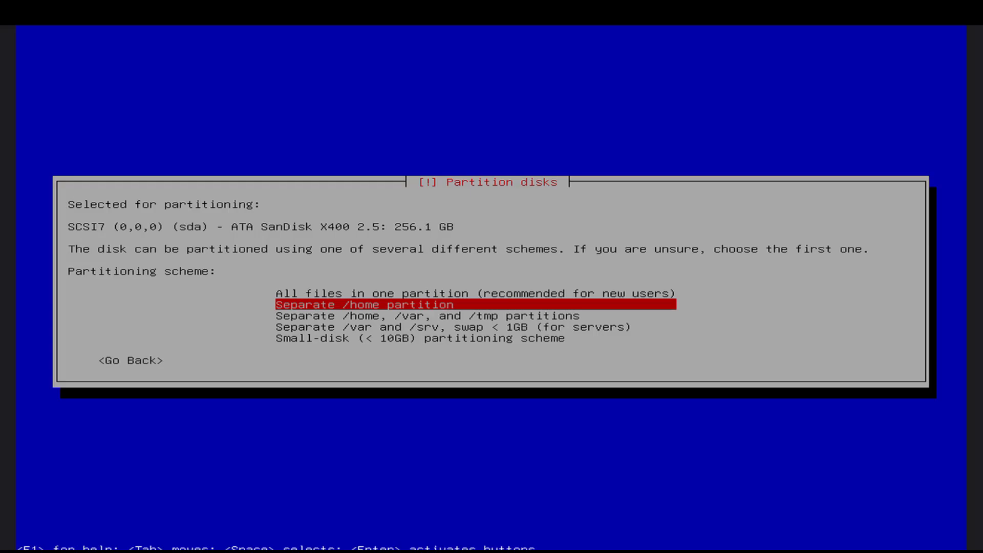
key(Return)
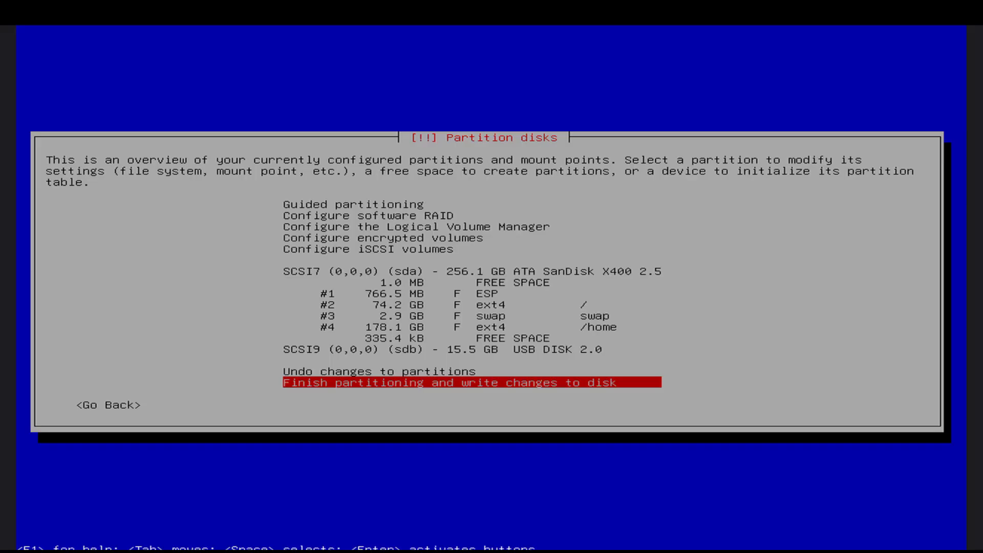
Finish partitioning and agree to write the changes to disk.
key(Return)
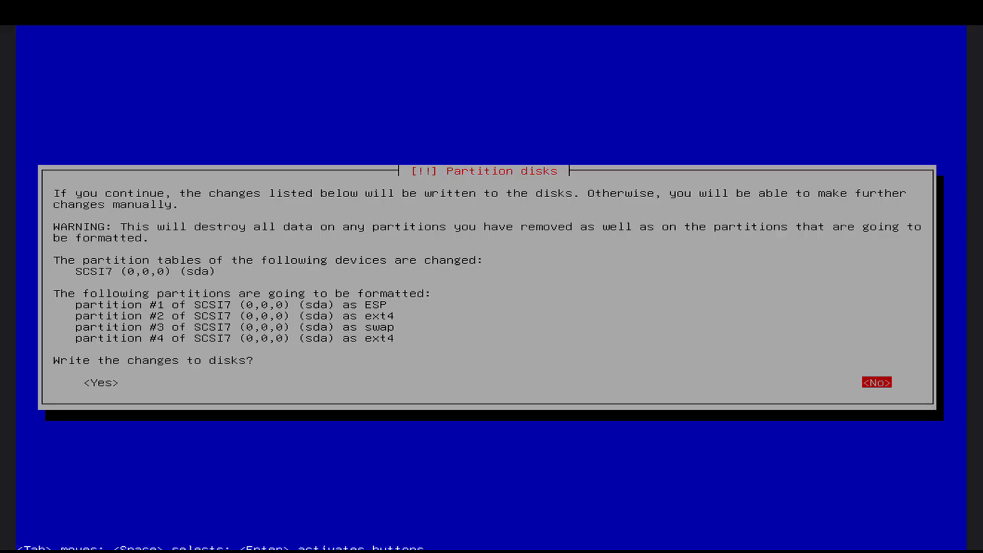
key(Left)
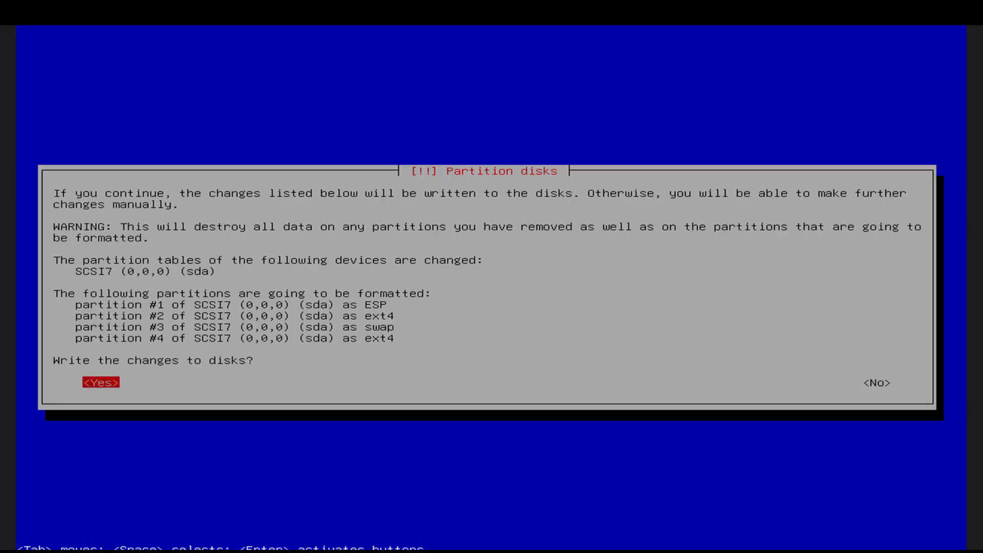
key(Return)
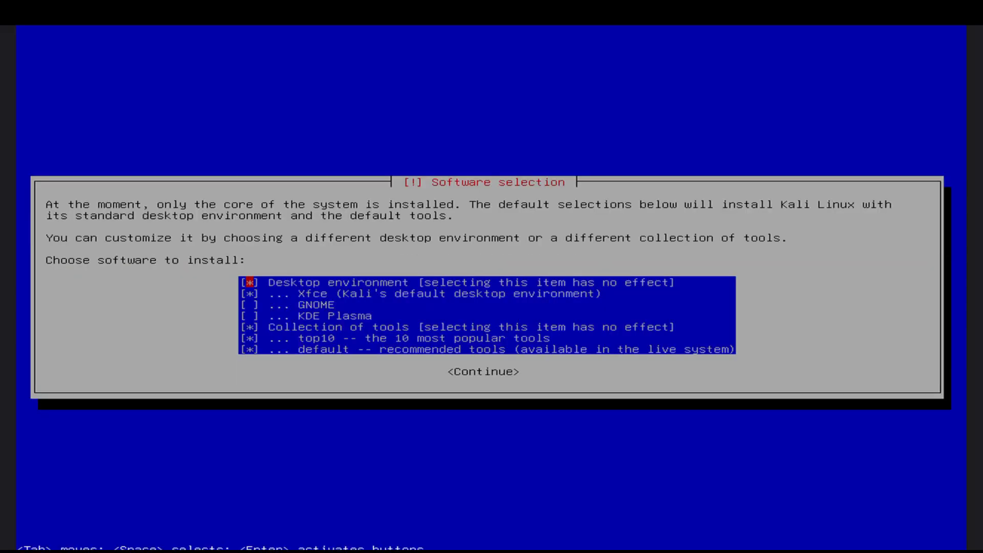
Choose the GNOME desktop environment in the software selection and continue the installation.
key(Down)
key(Down)
key(Down)
key(Return)
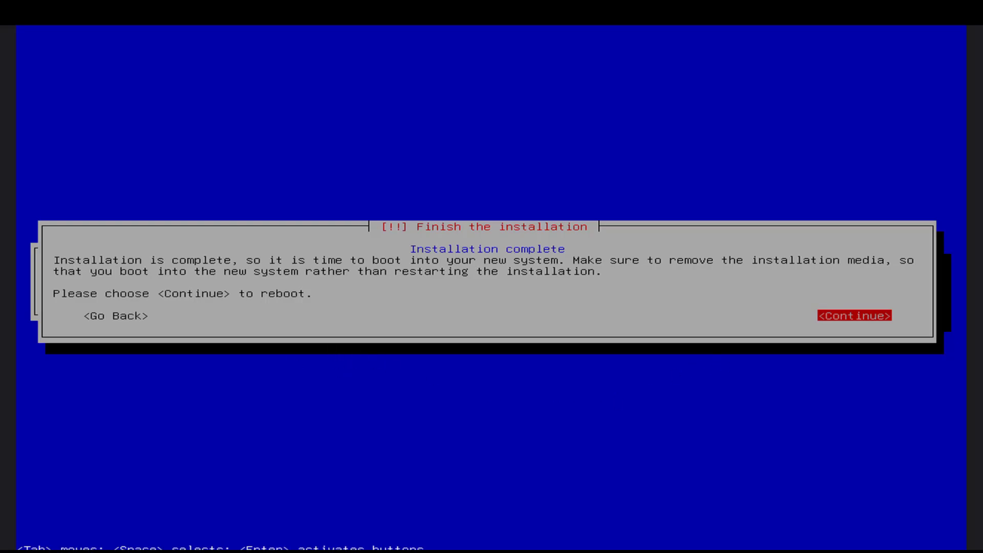
Reboot into the newly installed system and log in to the created user account with its password.
key(Return)
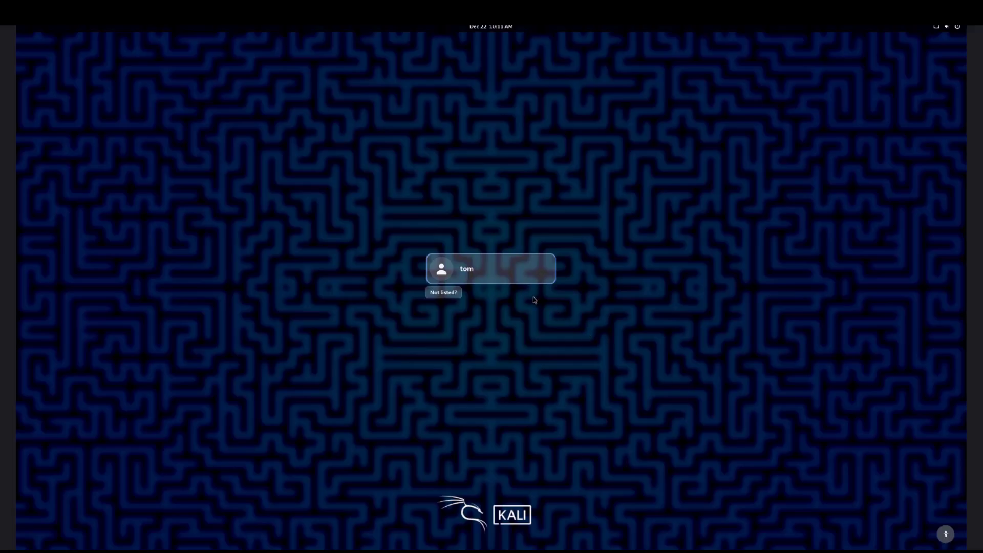
click(518, 273)
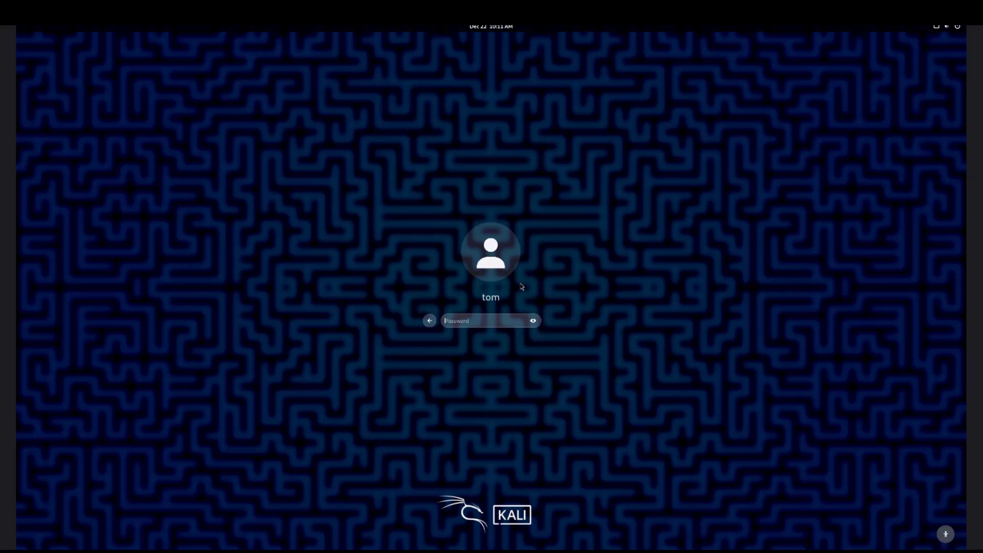
text(••)
key(Return)
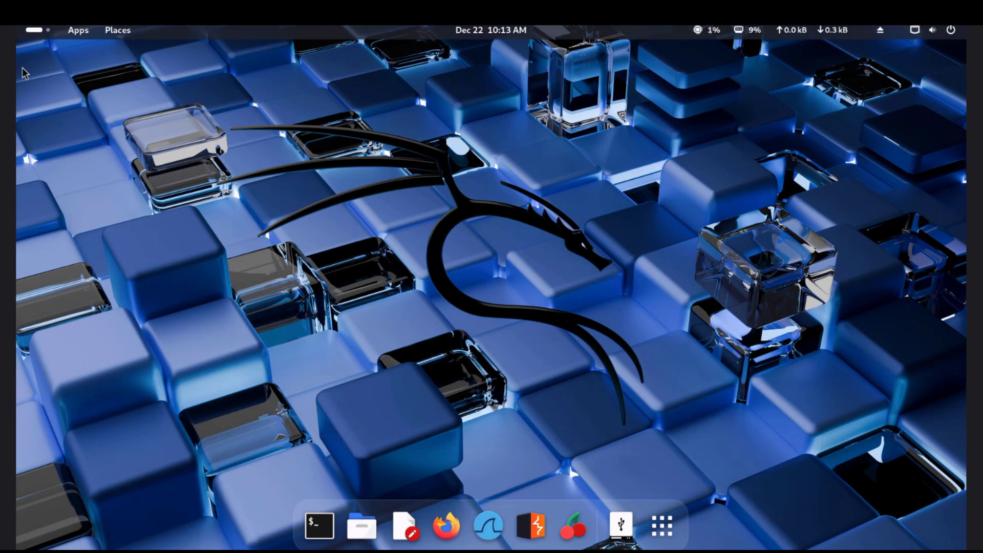
Browse the preinstalled tools by category, from Resource Development through Forensics to Services and Other Tools.
click(26, 34)
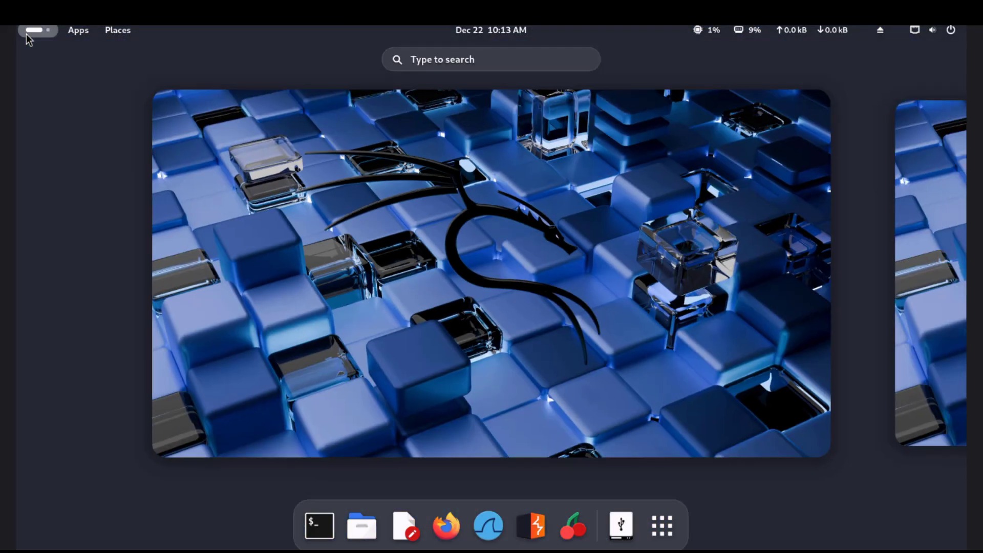
click(26, 34)
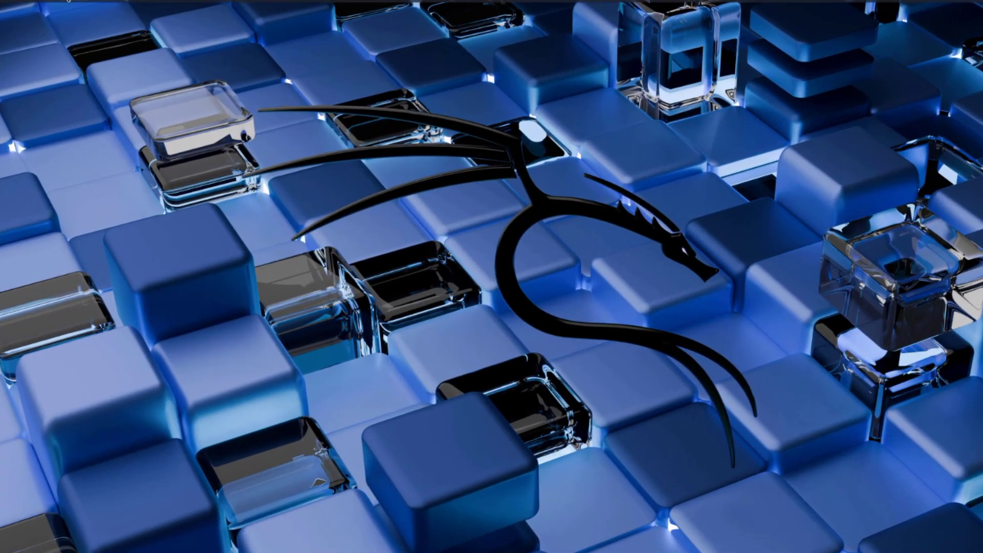
click(78, 27)
mouse_move(103, 73)
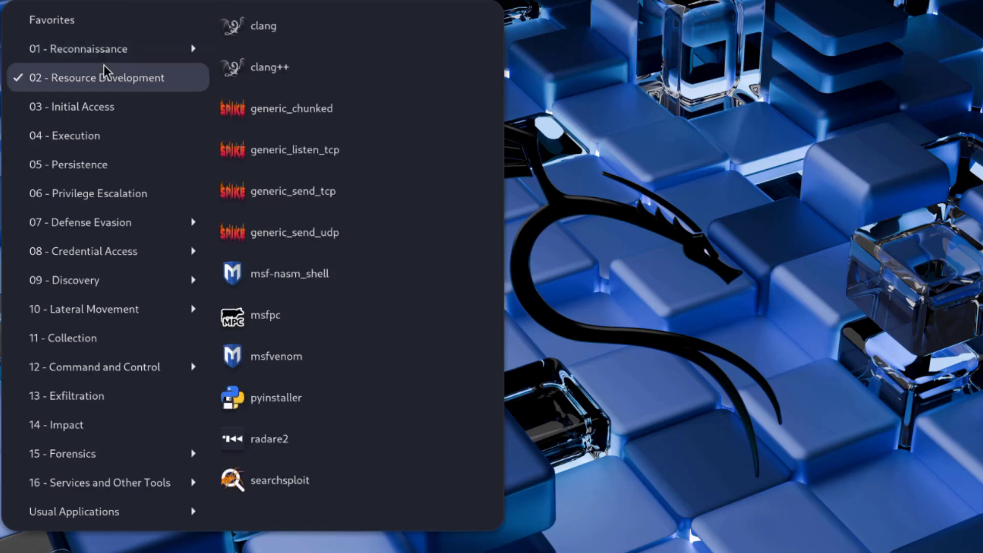
mouse_move(100, 107)
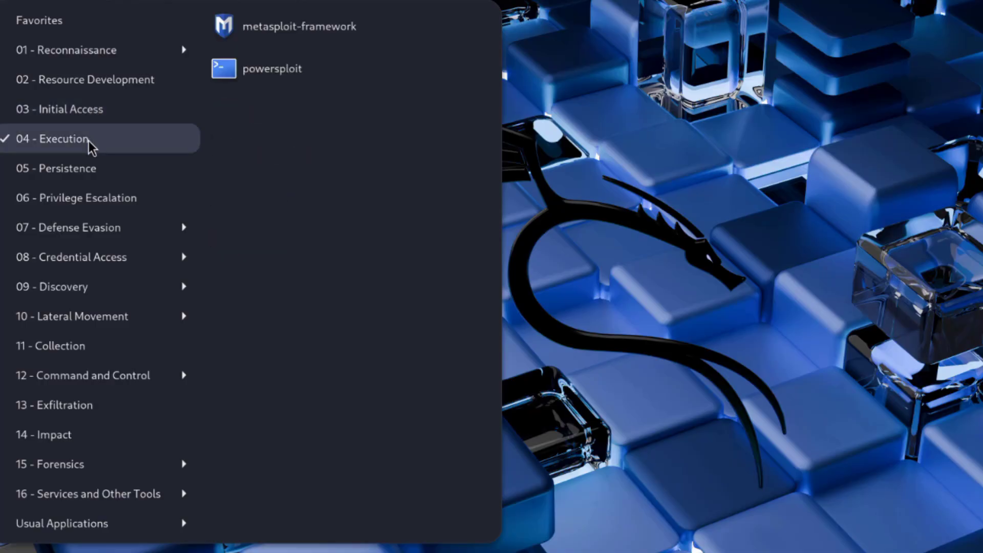
mouse_move(87, 171)
mouse_move(91, 199)
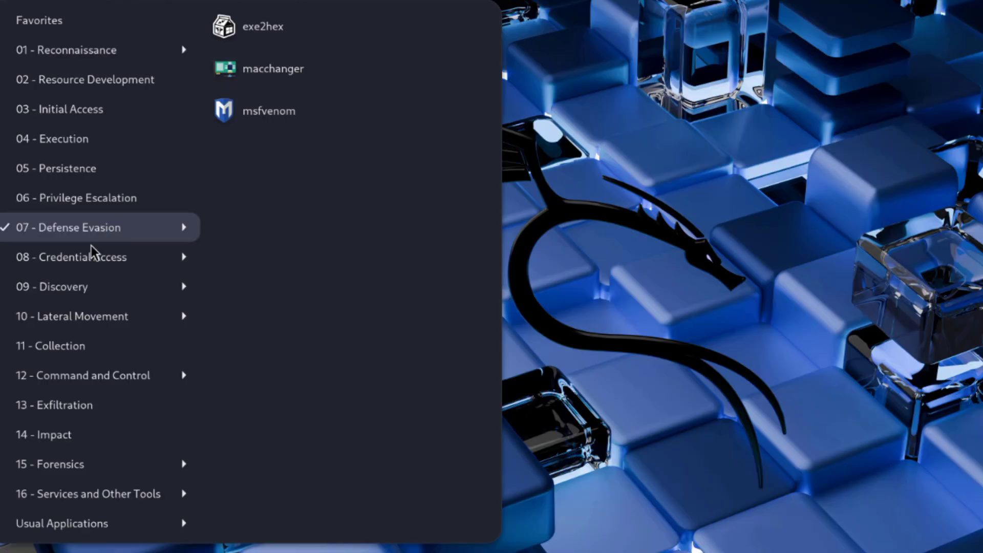
mouse_move(91, 259)
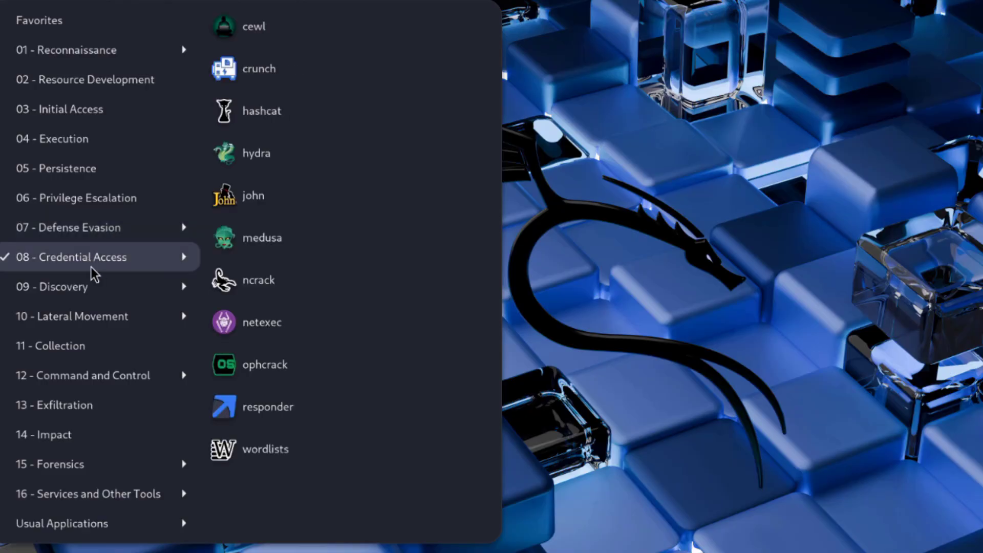
mouse_move(99, 313)
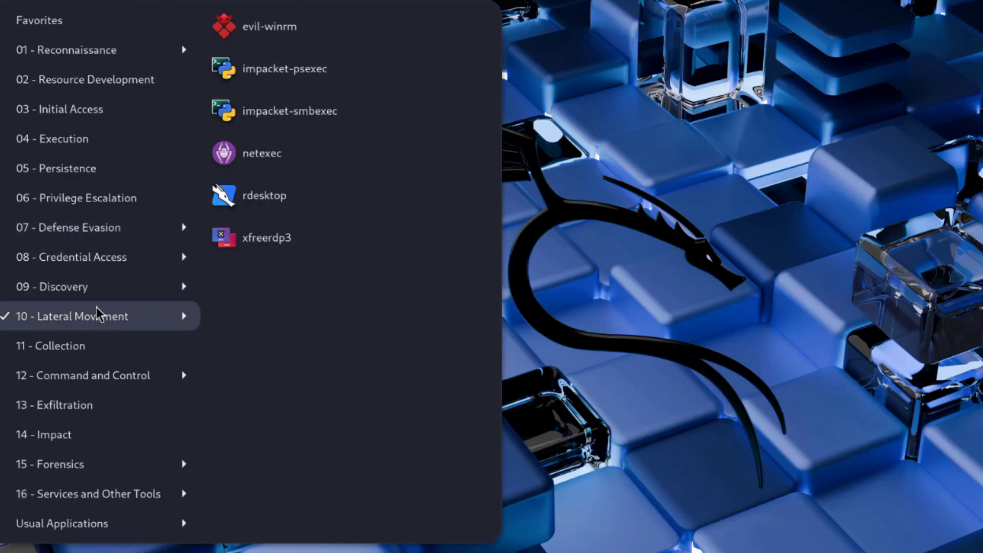
mouse_move(100, 335)
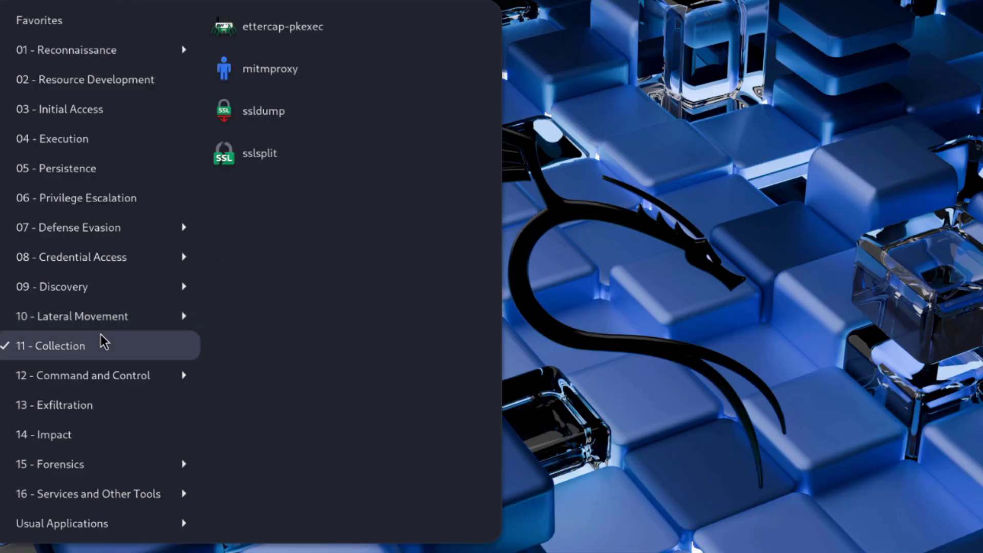
mouse_move(117, 365)
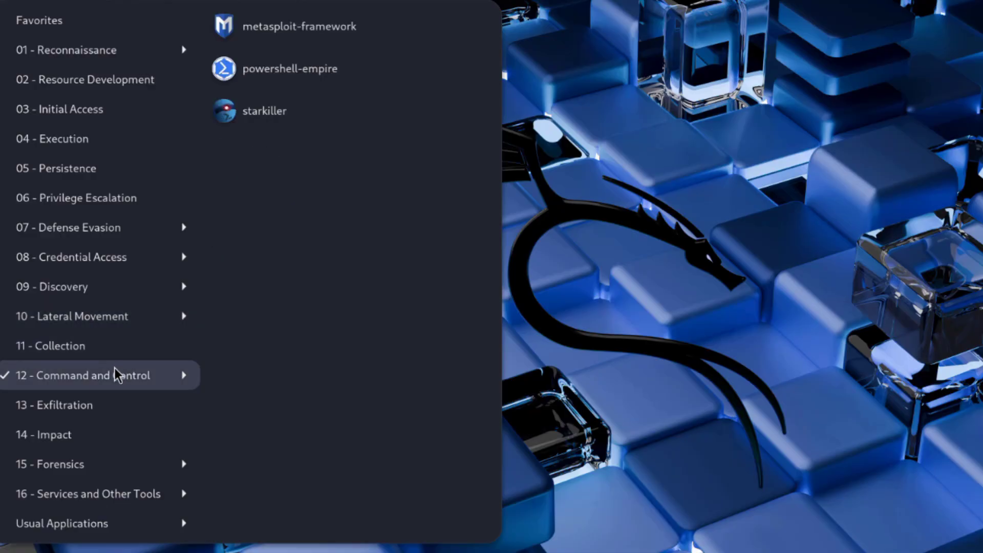
mouse_move(91, 400)
mouse_move(94, 436)
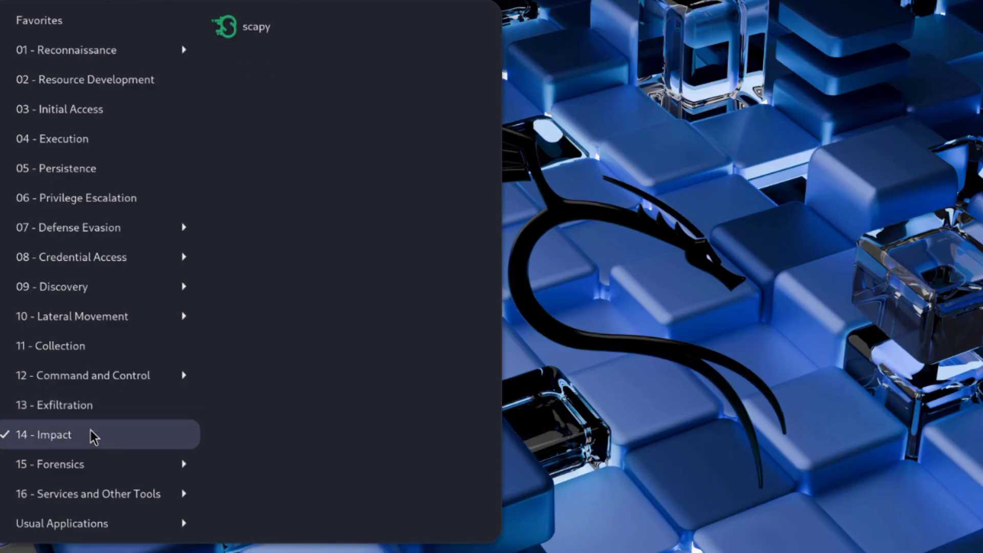
mouse_move(101, 458)
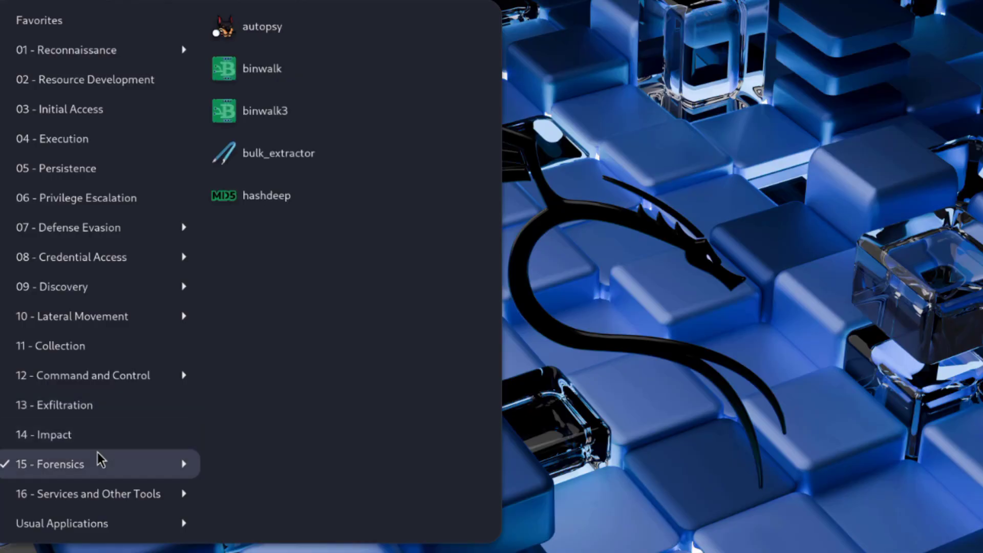
mouse_move(110, 482)
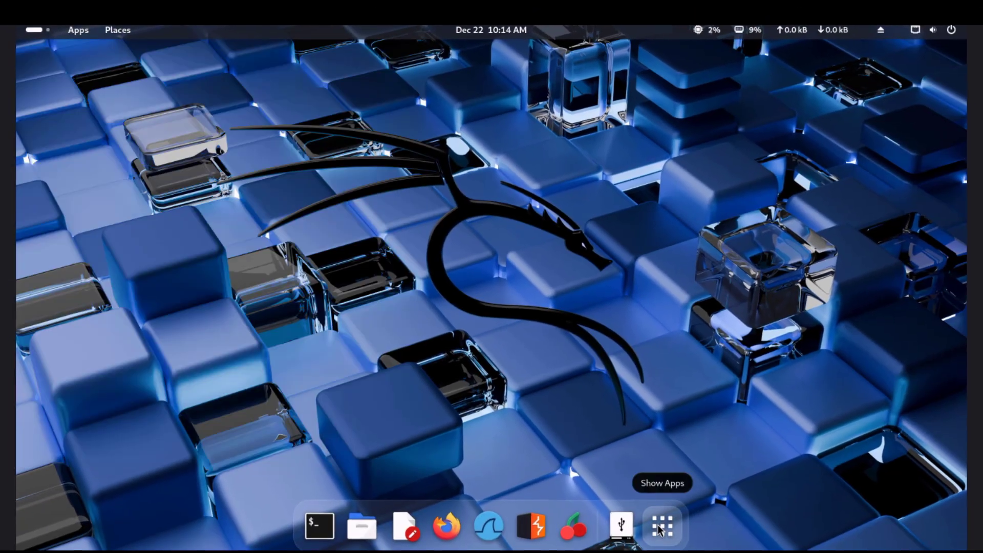
Show all installed applications, go to the second page of the app grid and launch Tweaks.
click(660, 523)
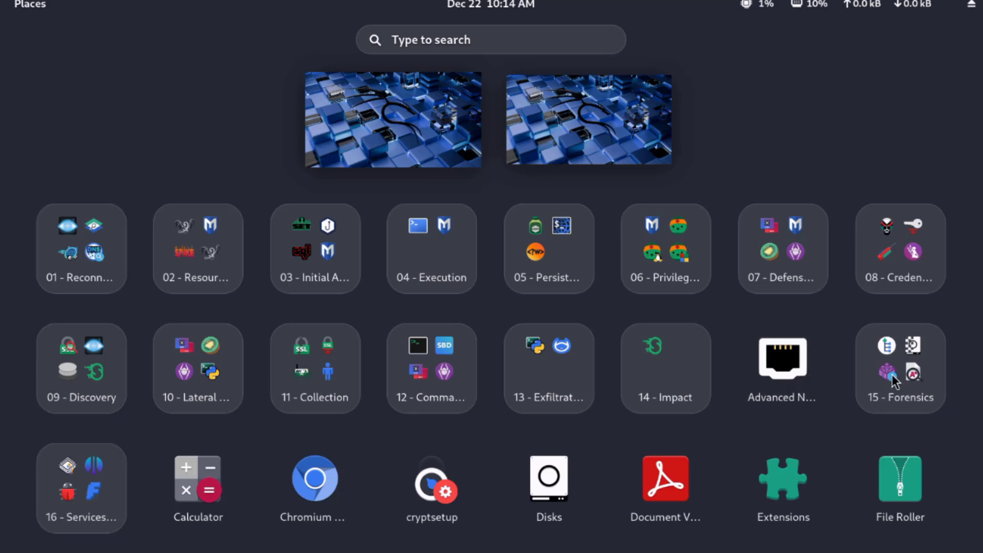
click(982, 375)
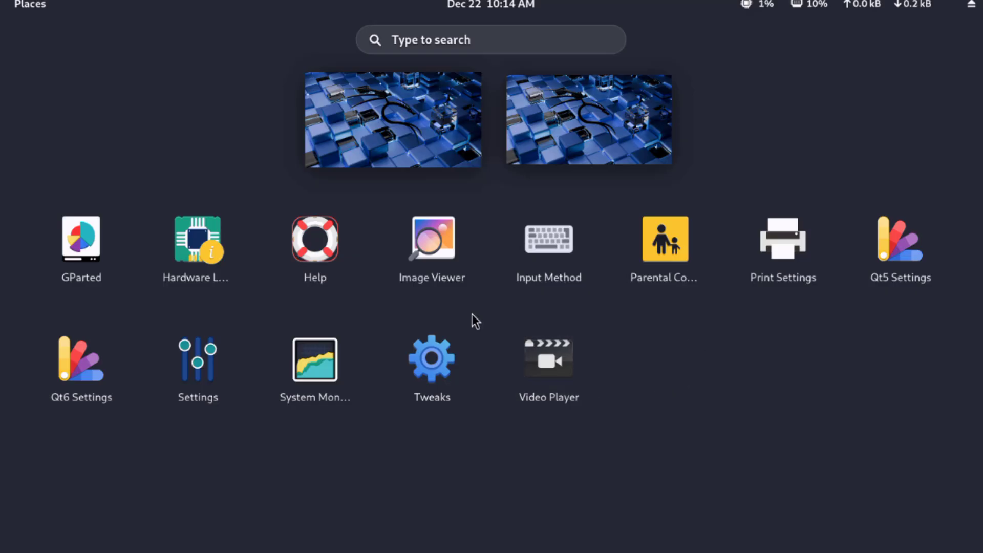
click(419, 358)
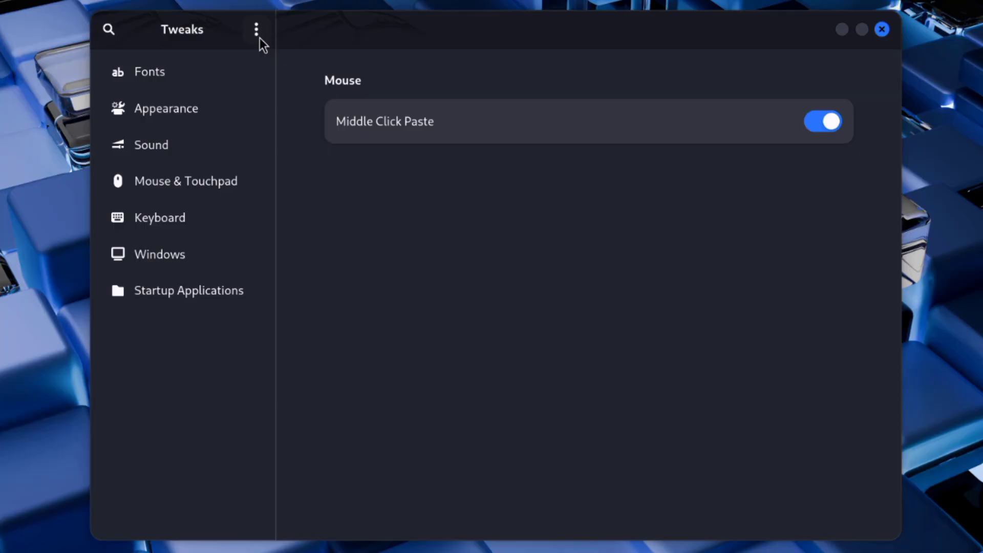
Review the Fonts, Appearance, Sound, Mouse & Touchpad, Keyboard, Windows and Startup Applications options in Tweaks.
click(205, 68)
scroll(562, 218, down, 5)
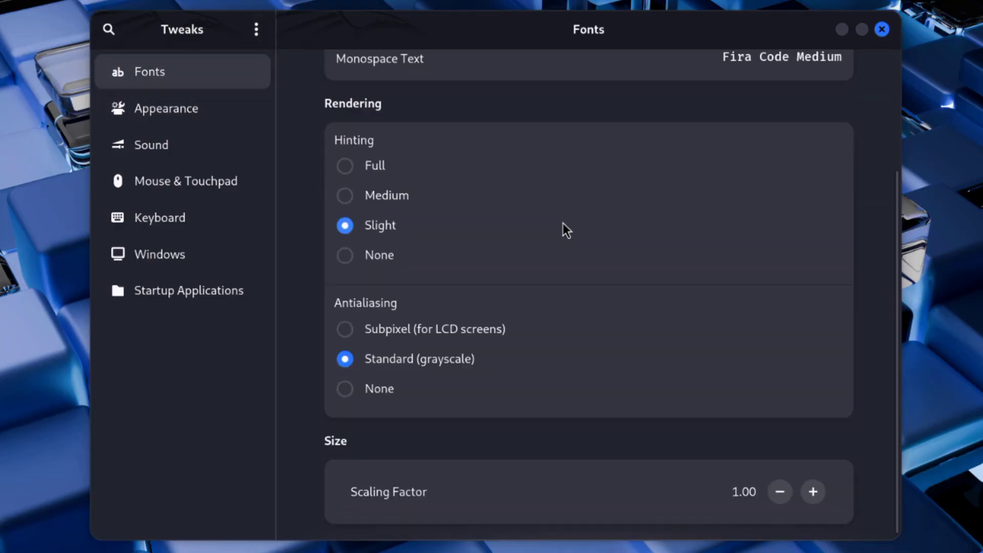
click(246, 116)
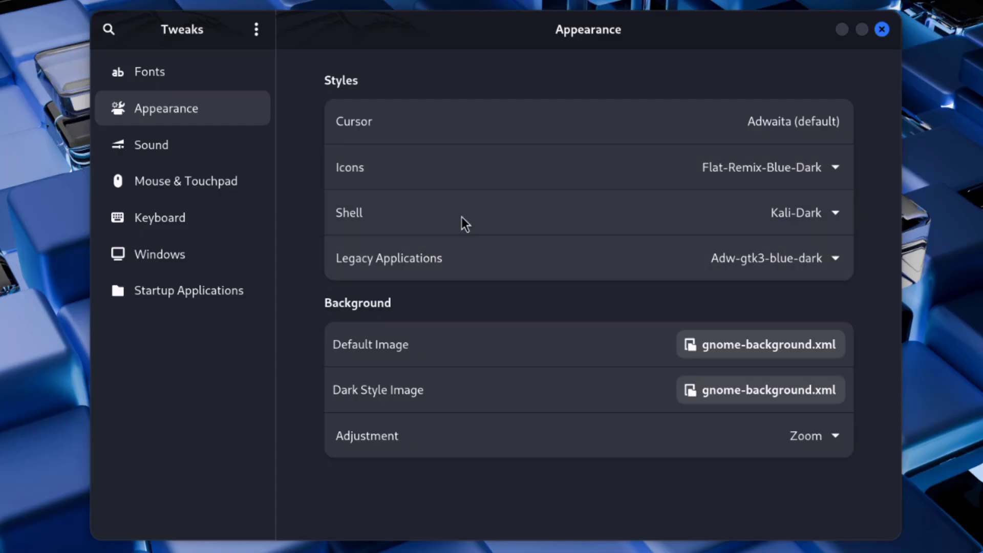
click(193, 138)
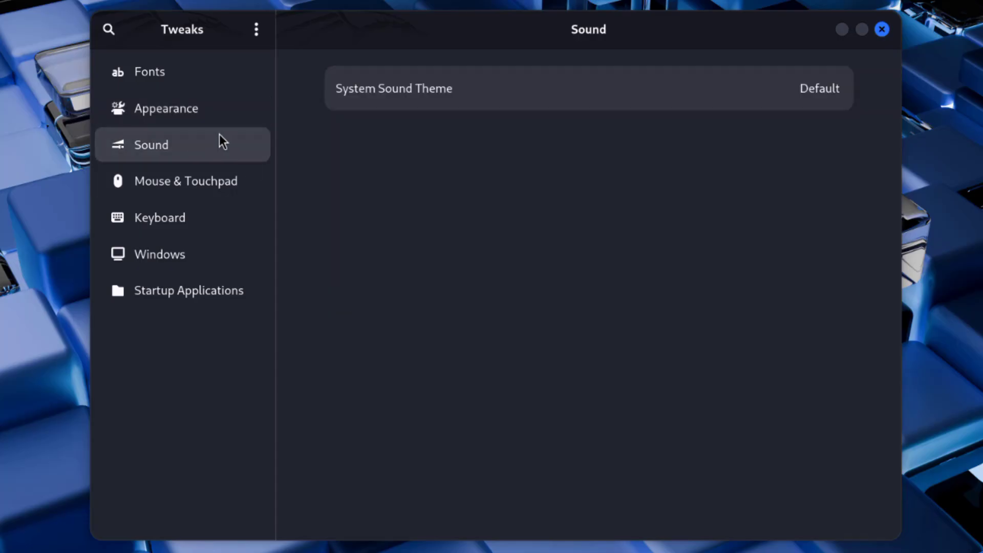
click(187, 187)
click(191, 216)
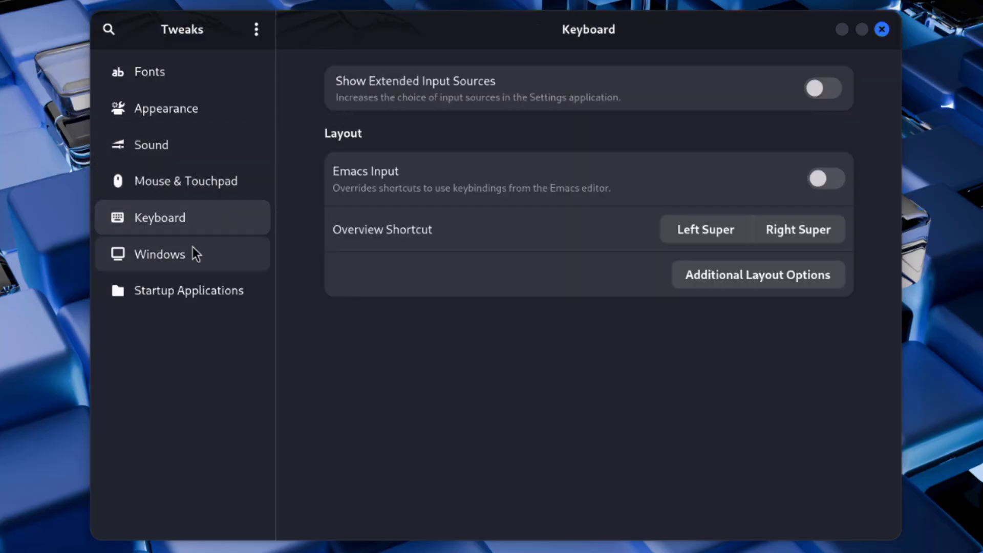
click(192, 250)
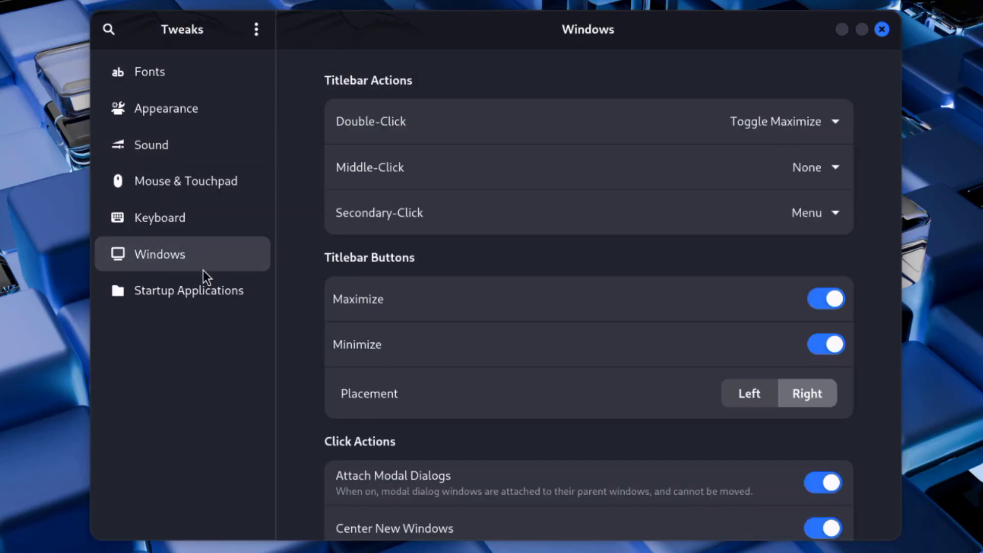
scroll(509, 350, down, 10)
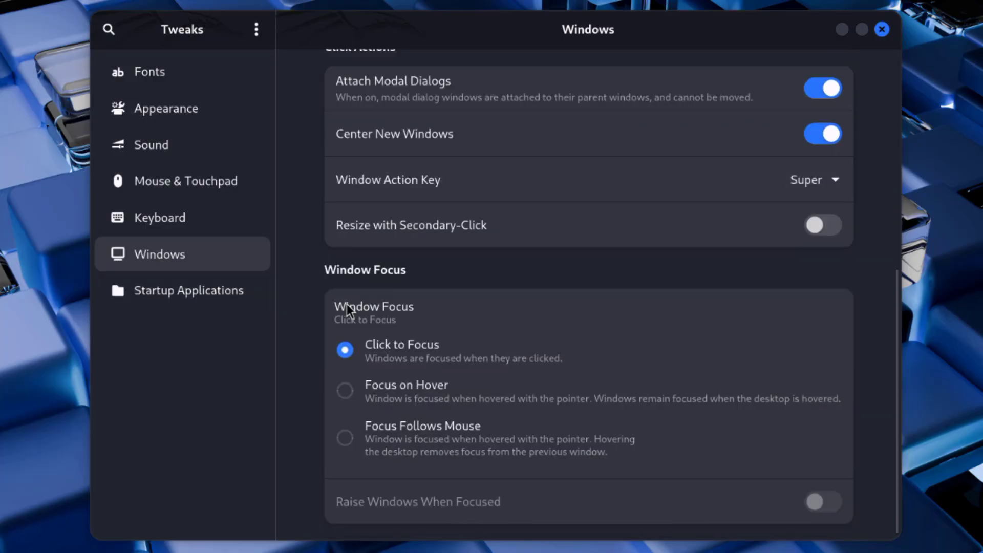
click(219, 285)
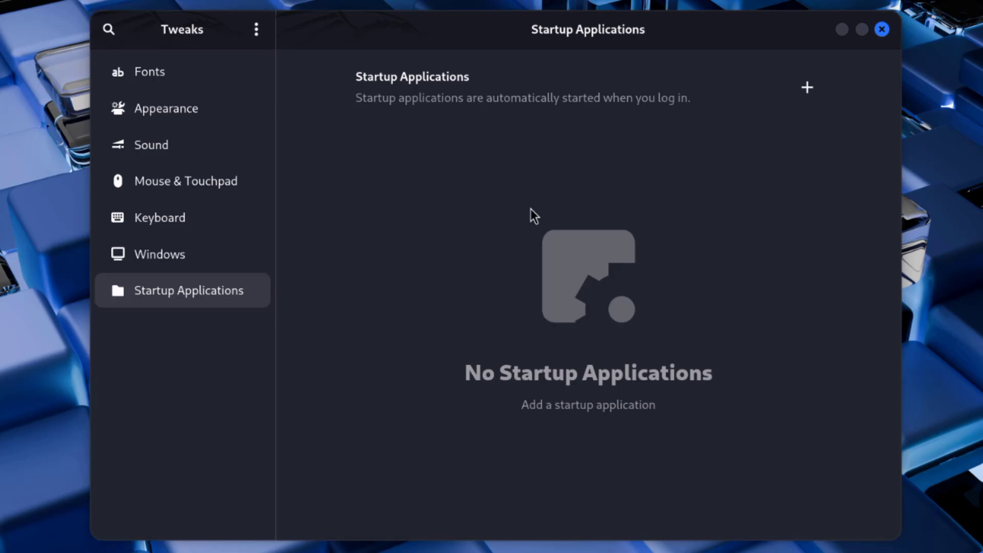
Leave Tweaks, search the applications for "se" and open Settings.
click(214, 74)
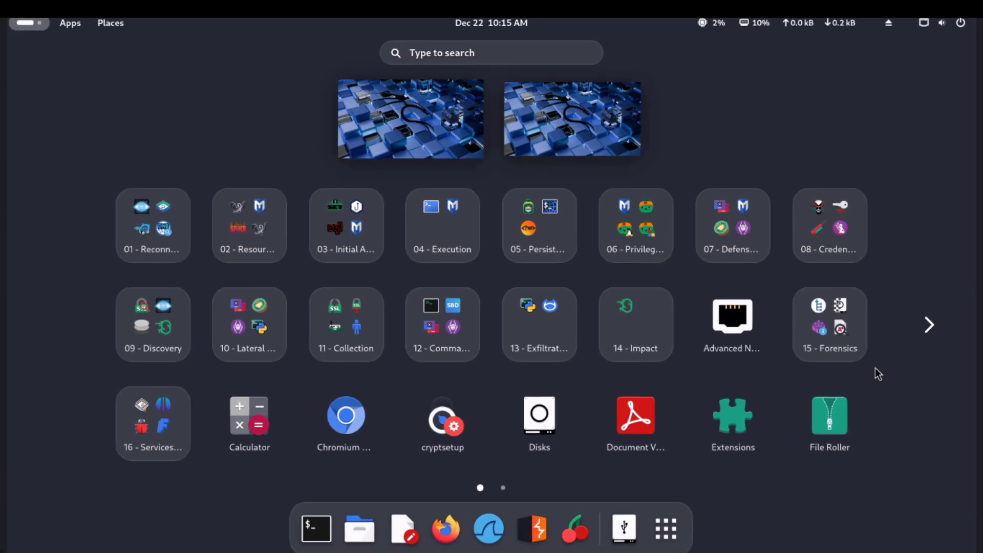
click(492, 55)
text(se)
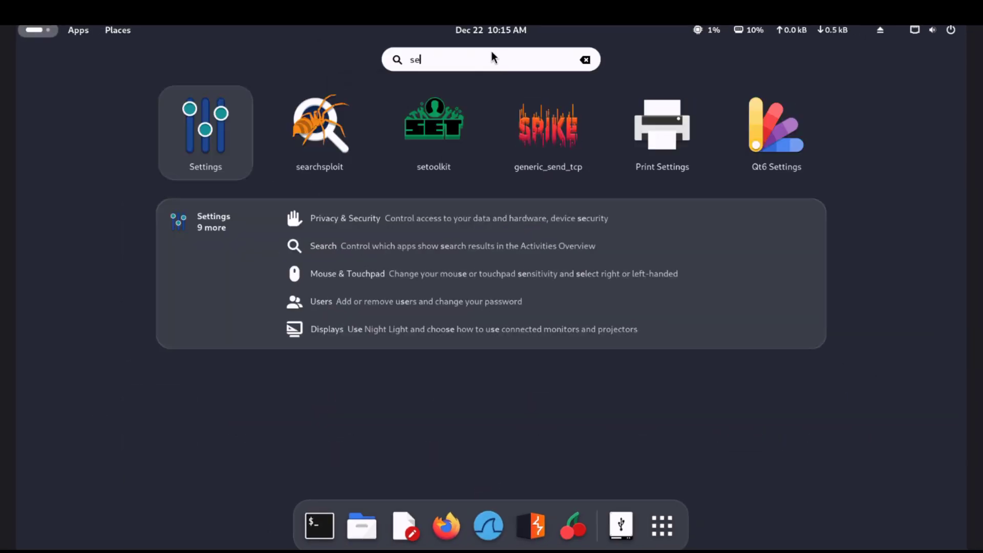
click(244, 134)
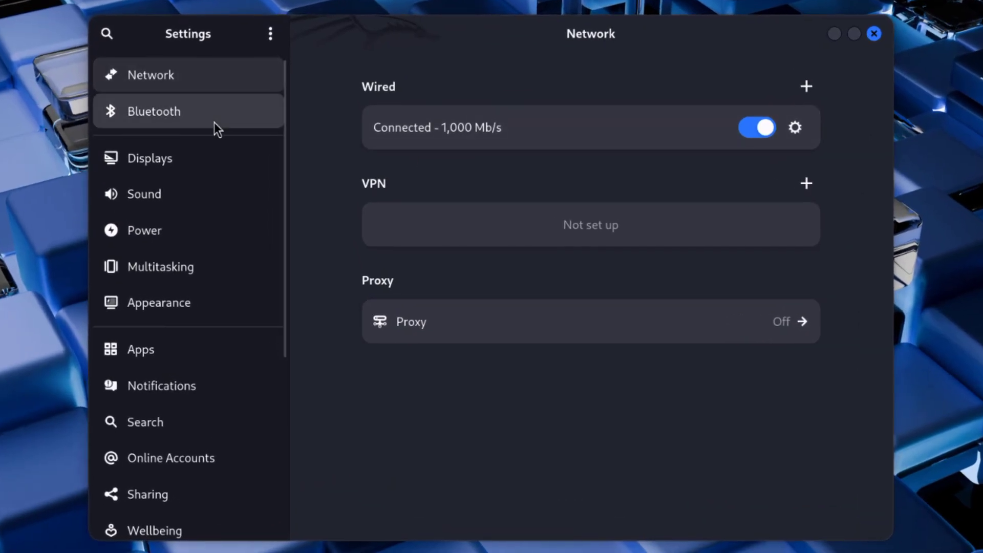
Review the Bluetooth, Displays, Sound, Power and Multitasking pages of the system settings.
click(215, 122)
click(195, 162)
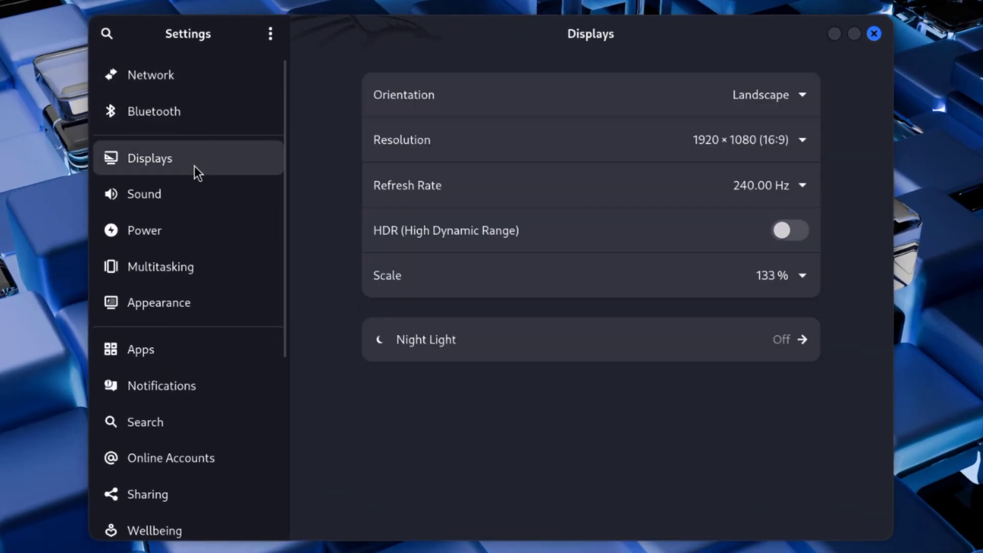
click(191, 194)
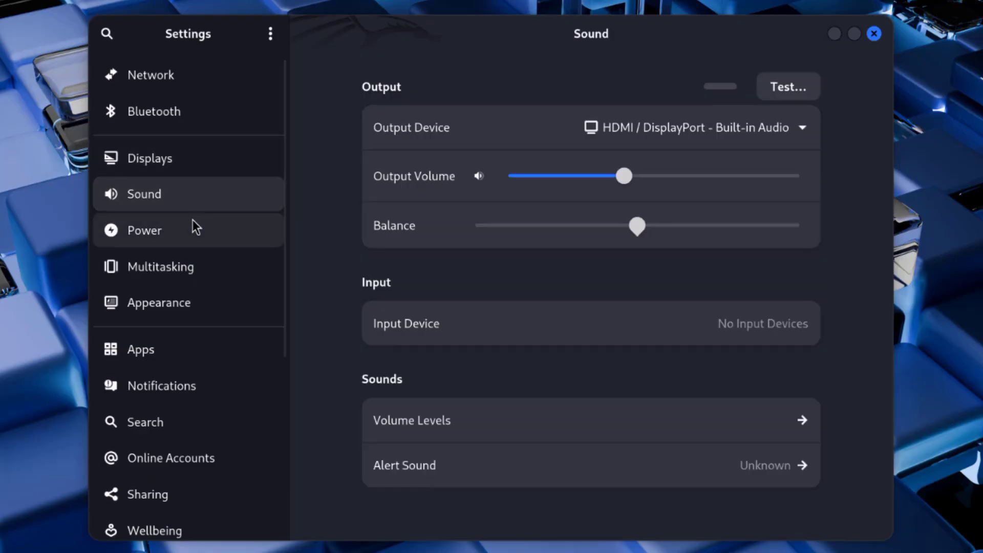
click(193, 220)
scroll(399, 322, down, 2)
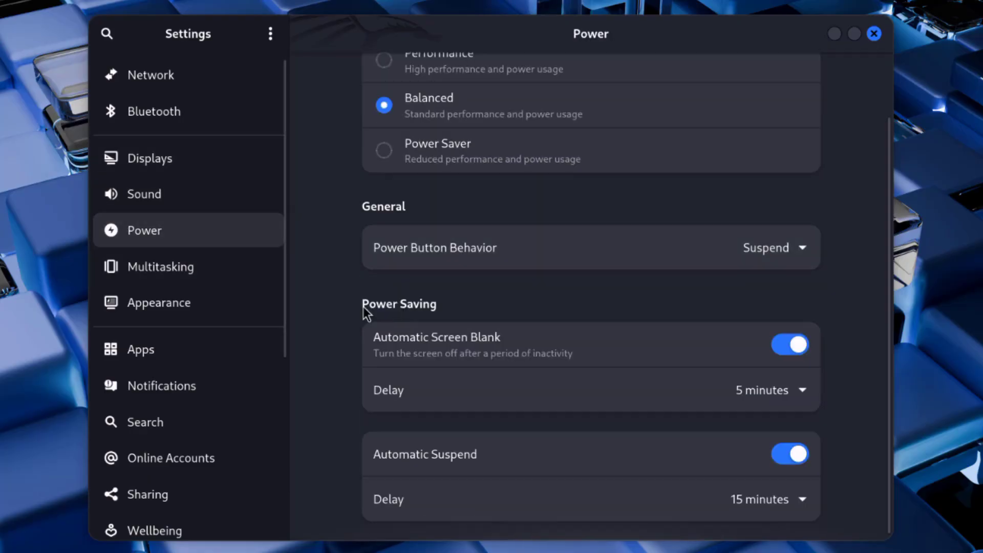
click(222, 272)
scroll(500, 239, down, 3)
scroll(502, 246, down, 5)
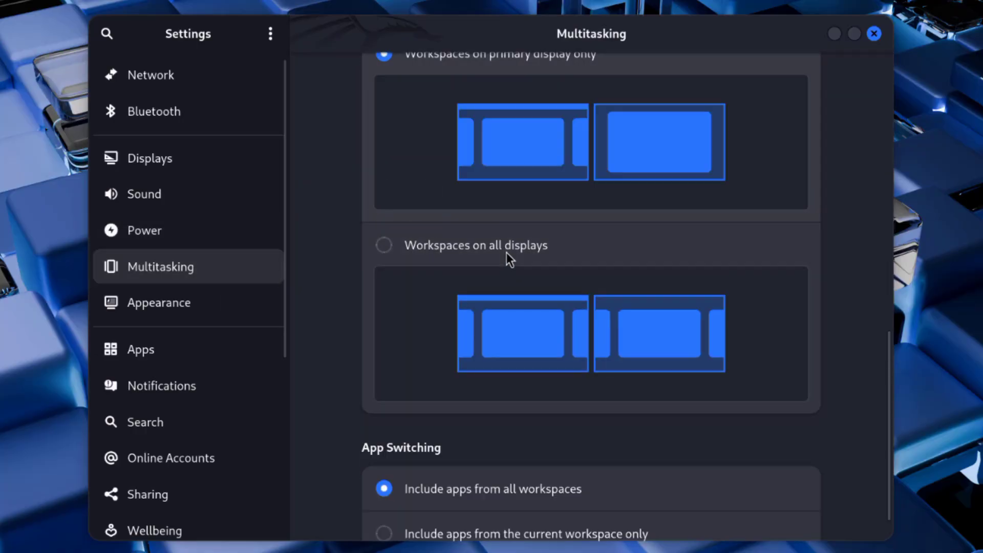
In the Appearance settings, try the purple cube and multicoloured Kali backgrounds, and set the blue cube background.
click(215, 302)
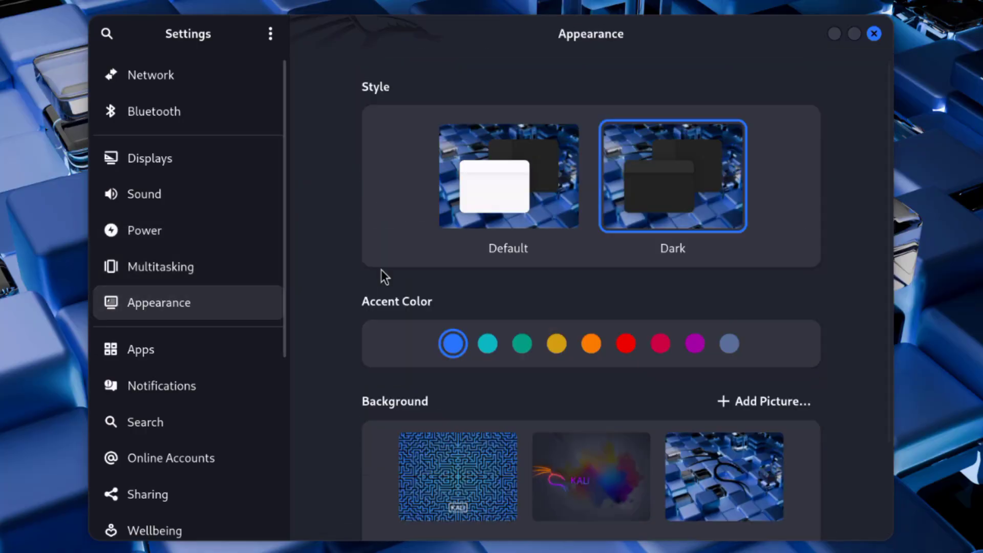
scroll(640, 282, down, 3)
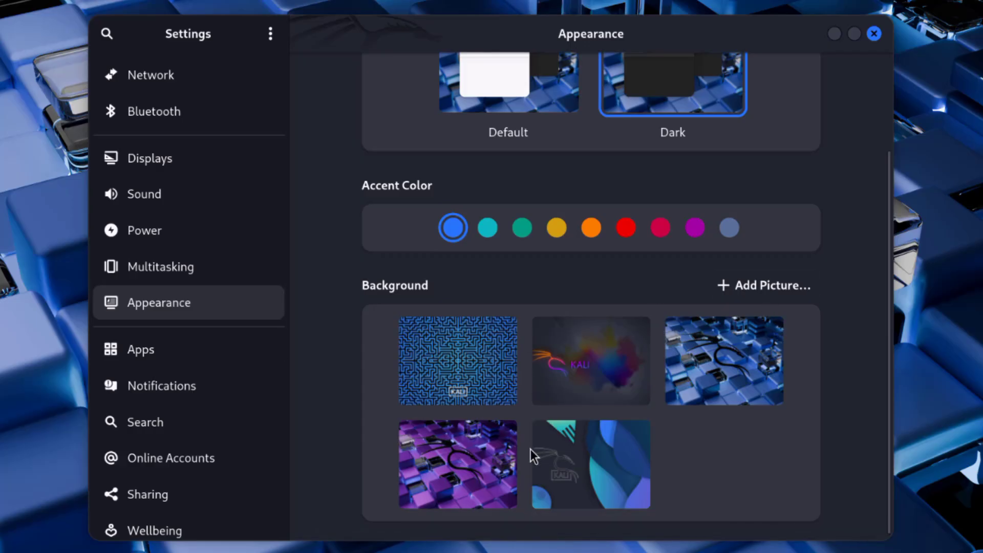
click(487, 459)
mouse_move(361, 28)
mouse_down()
mouse_move(449, 550)
mouse_move(503, 397)
mouse_move(362, 84)
mouse_move(372, 28)
mouse_up()
click(582, 394)
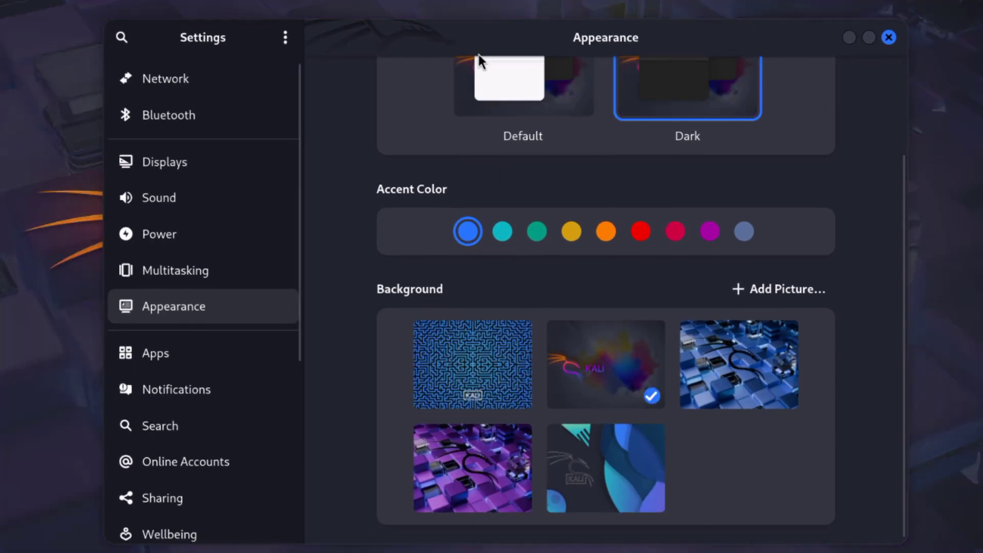
drag(479, 44, 516, 22)
click(777, 363)
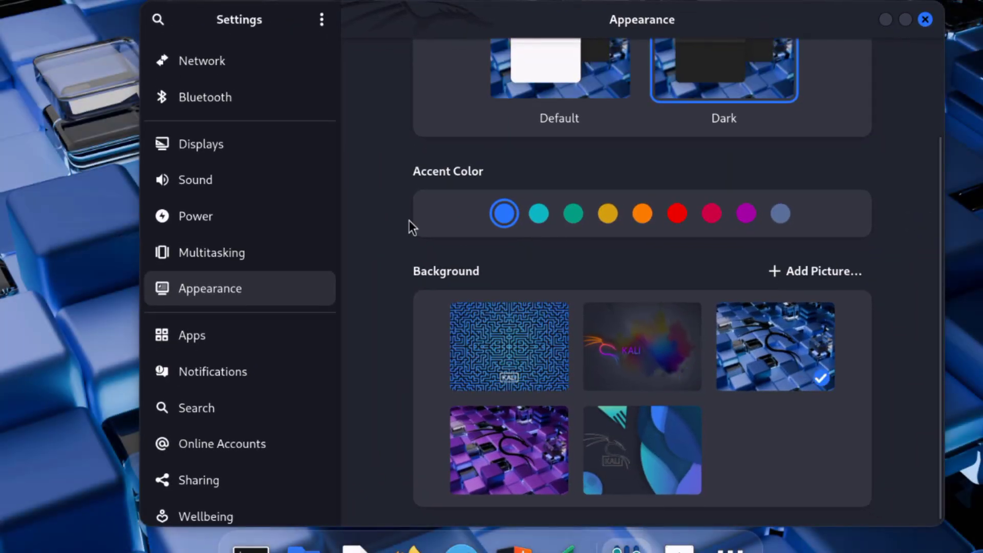
Open the Apps settings and look through the list of installed applications.
click(254, 337)
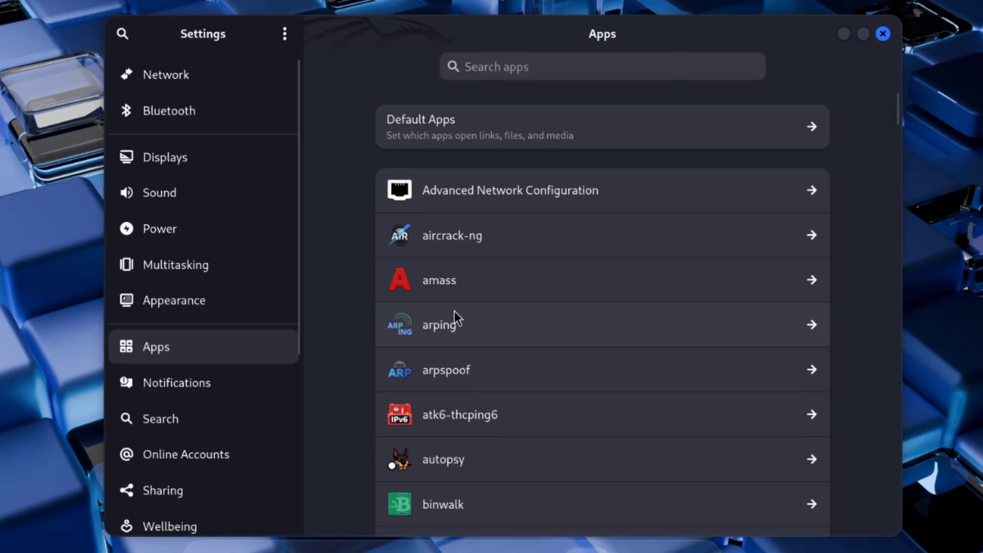
scroll(534, 327, down, 15)
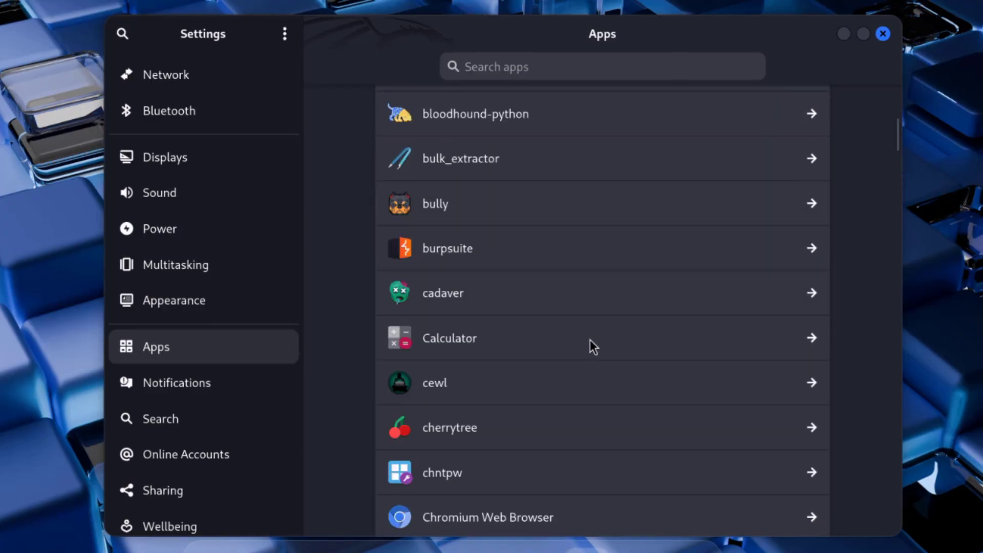
Examine the rest of the installed applications list through to zenmap, and view the Notifications settings.
scroll(590, 340, down, 20)
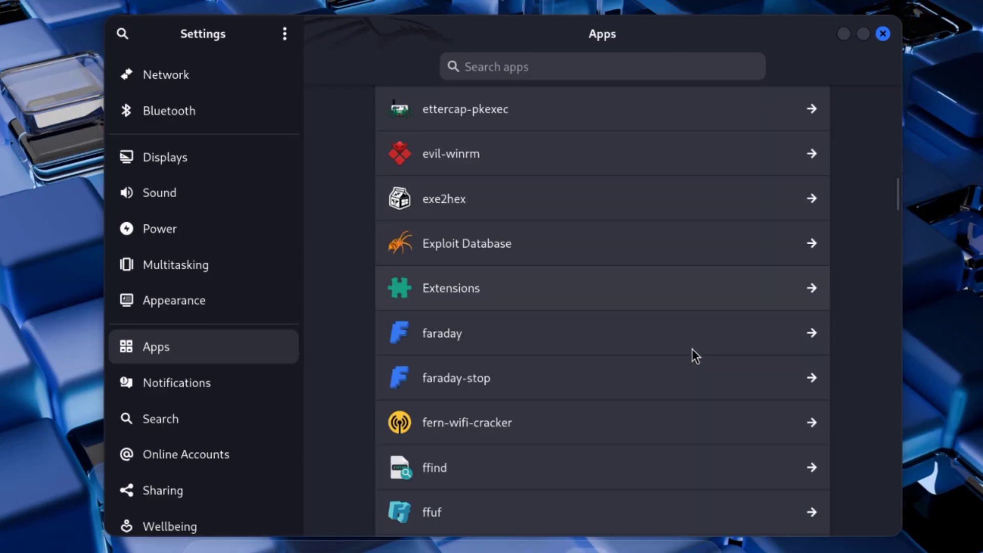
scroll(692, 350, down, 20)
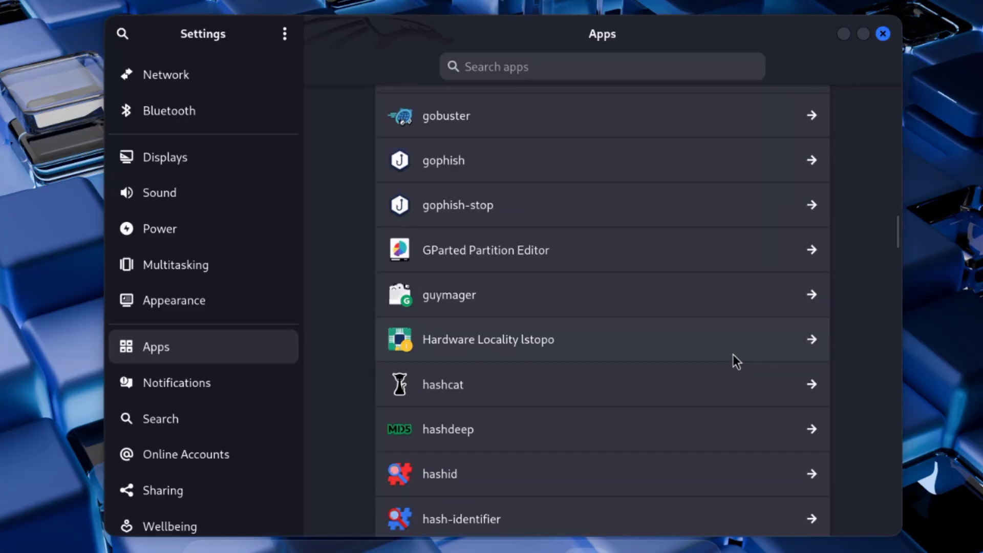
scroll(742, 353, down, 20)
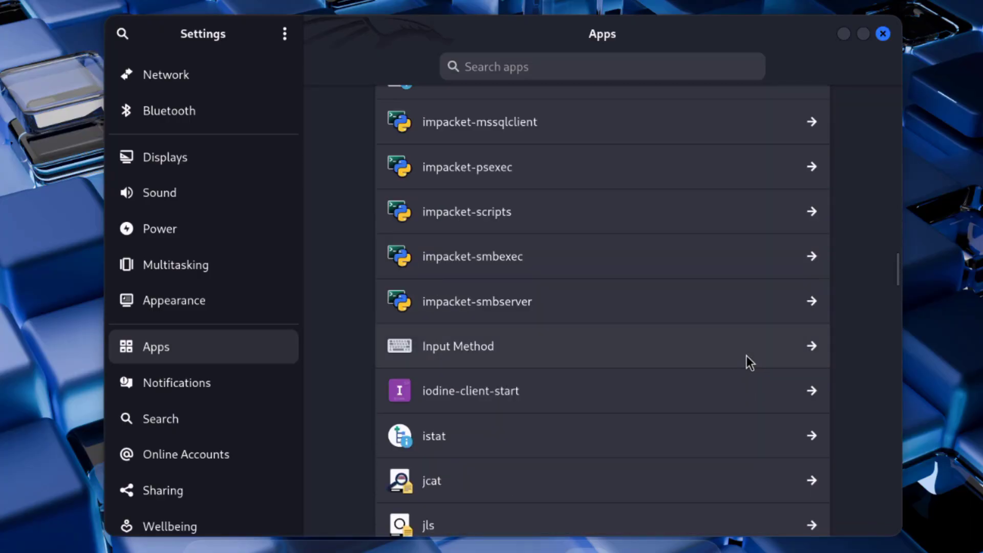
scroll(748, 355, down, 10)
scroll(755, 357, down, 20)
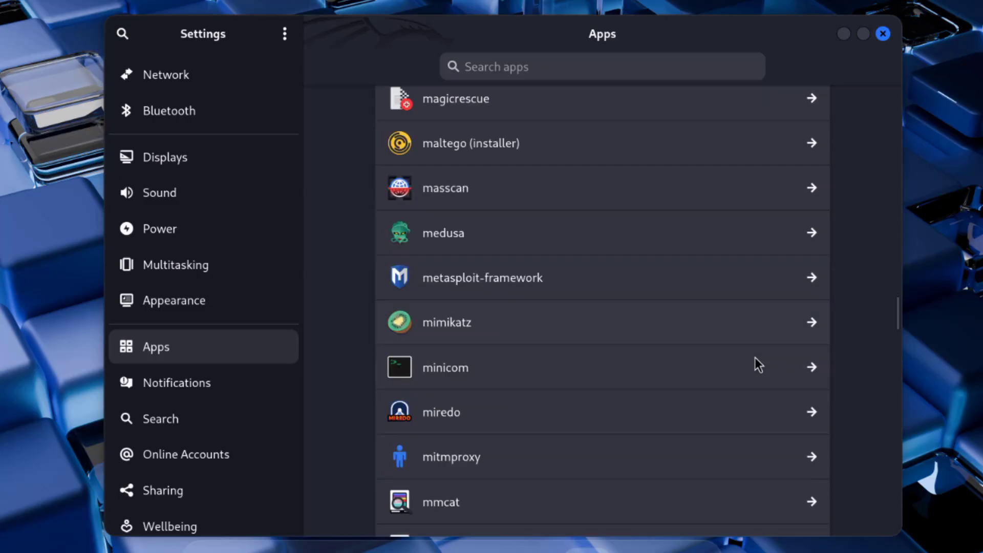
scroll(774, 370, down, 20)
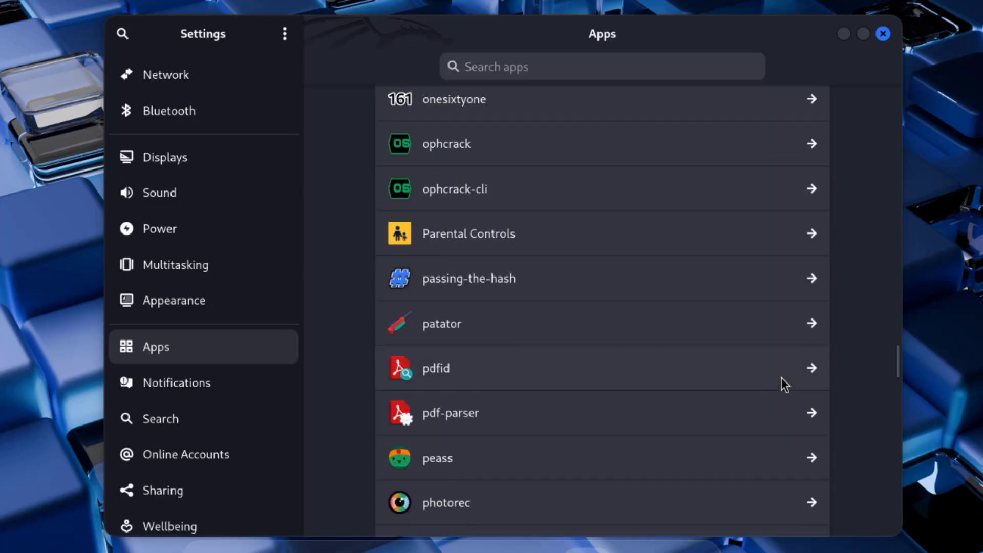
scroll(788, 382, down, 20)
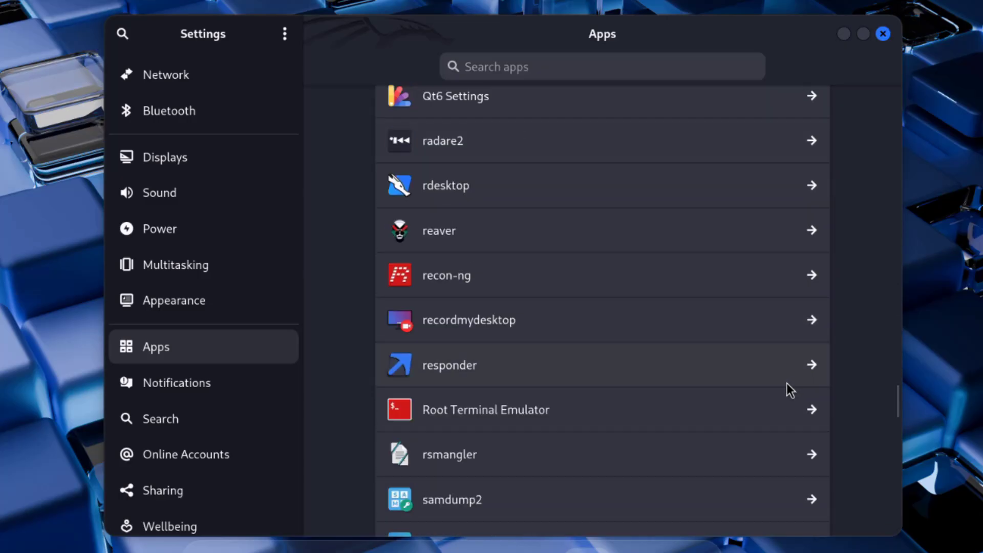
scroll(786, 417, down, 20)
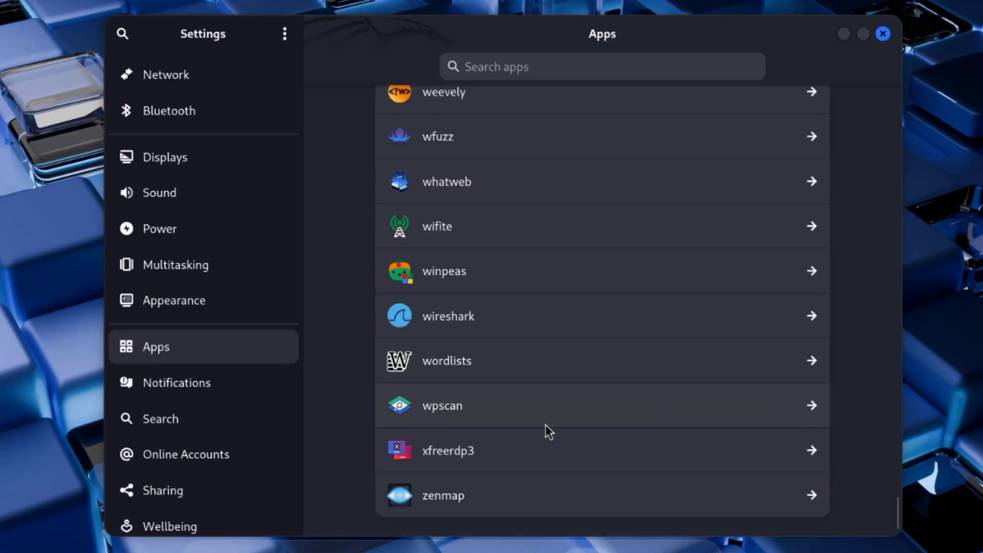
click(228, 397)
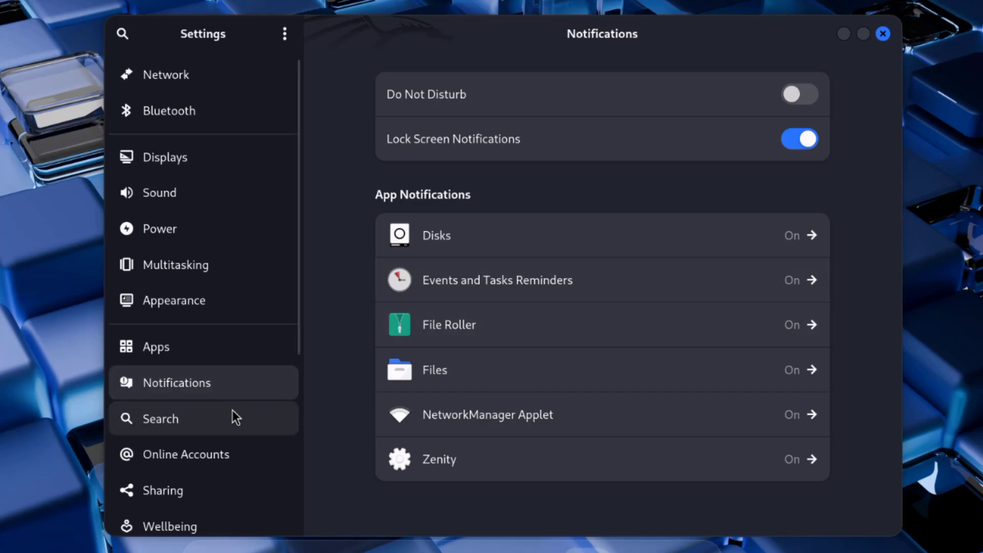
In the Search settings, reorder the search results as Files, Settings, Calculator, Terminal.
click(233, 414)
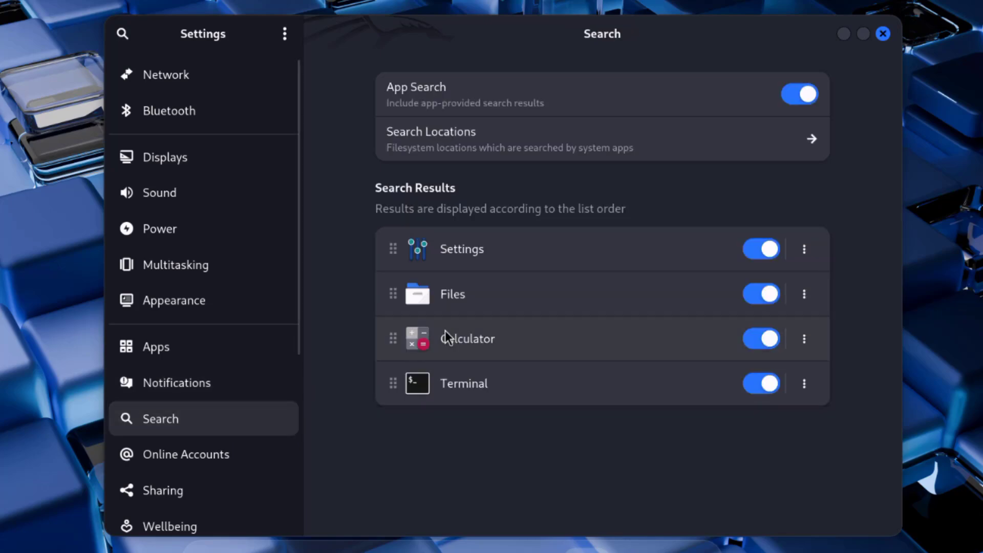
drag(467, 339, 476, 299)
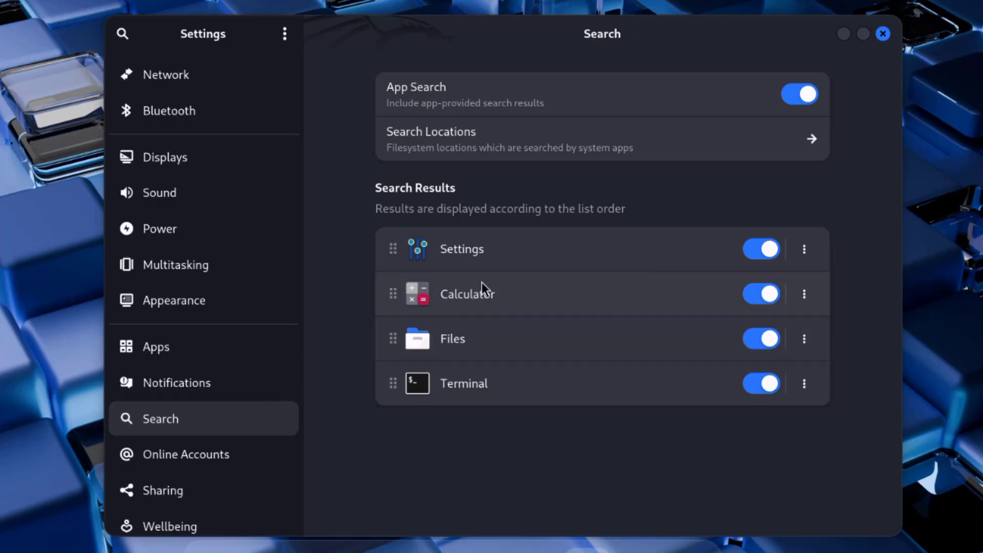
drag(481, 335, 488, 255)
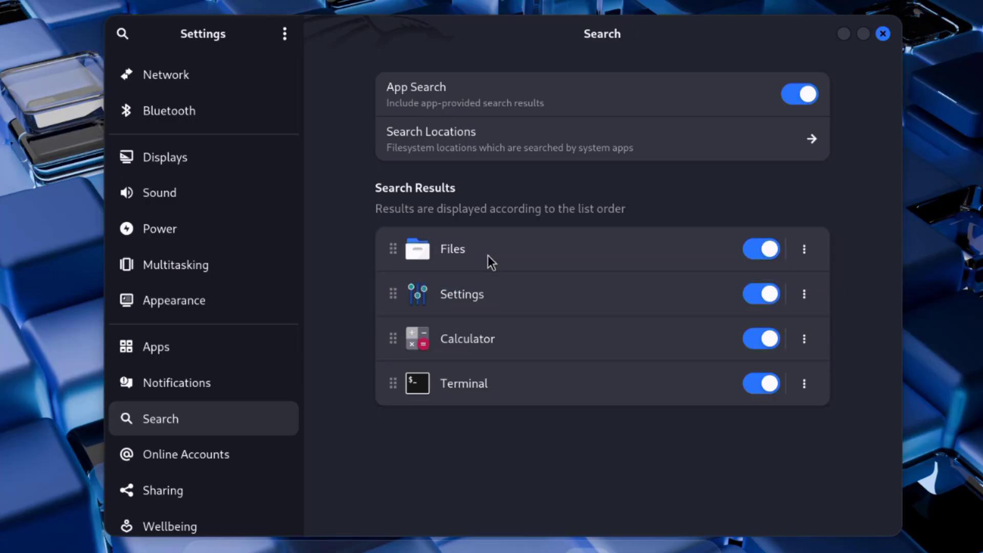
Review the Online Accounts, Sharing and Wellbeing settings, including the screen limits and break reminders.
scroll(235, 381, down, 4)
click(231, 352)
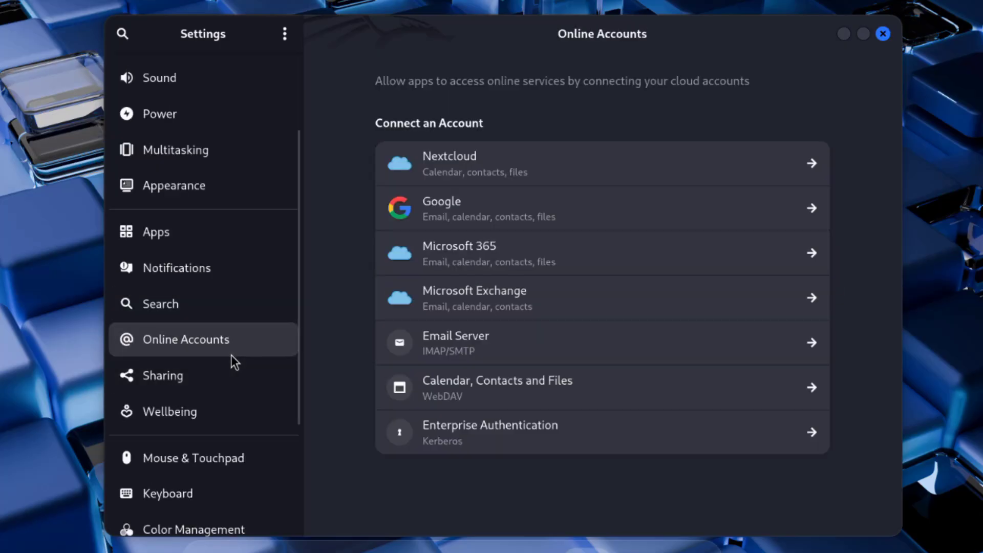
click(221, 385)
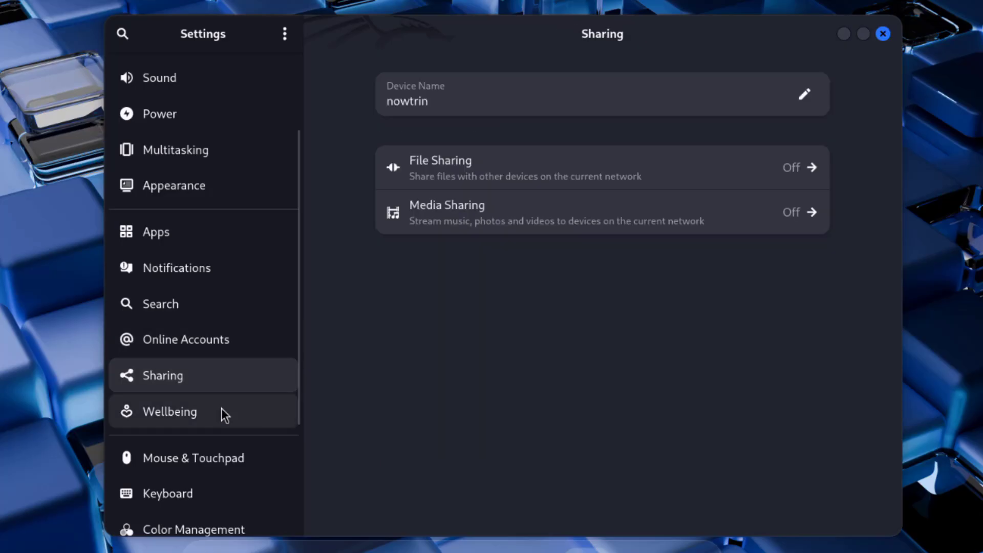
click(221, 408)
scroll(667, 311, down, 4)
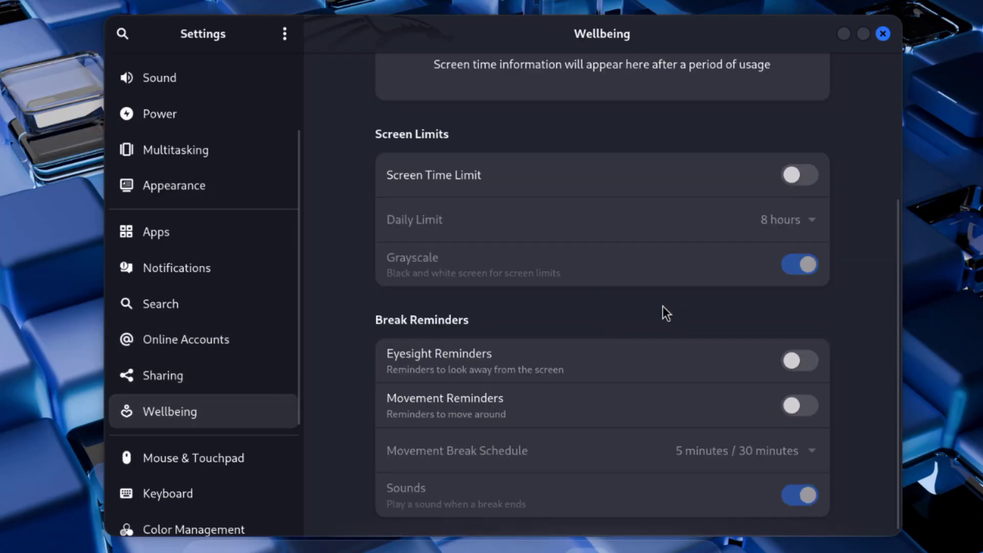
Review the Mouse & Touchpad, Keyboard, Color Management and Printers settings.
click(217, 451)
scroll(247, 414, down, 5)
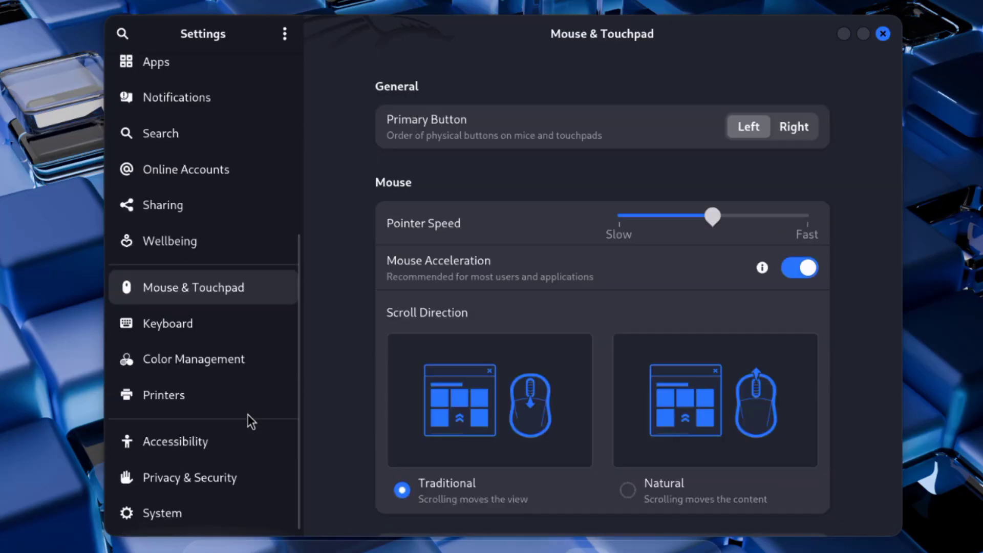
click(208, 339)
scroll(538, 358, down, 3)
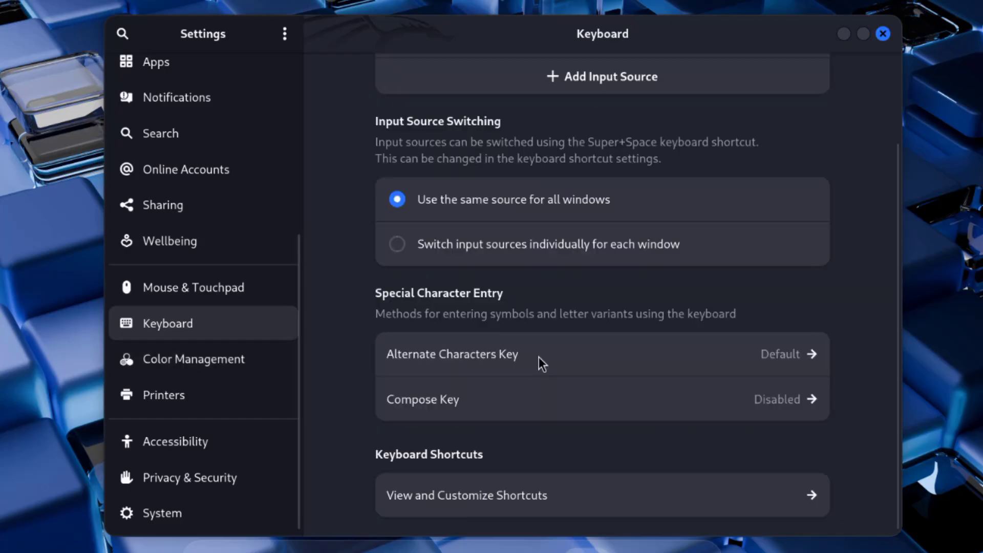
click(249, 359)
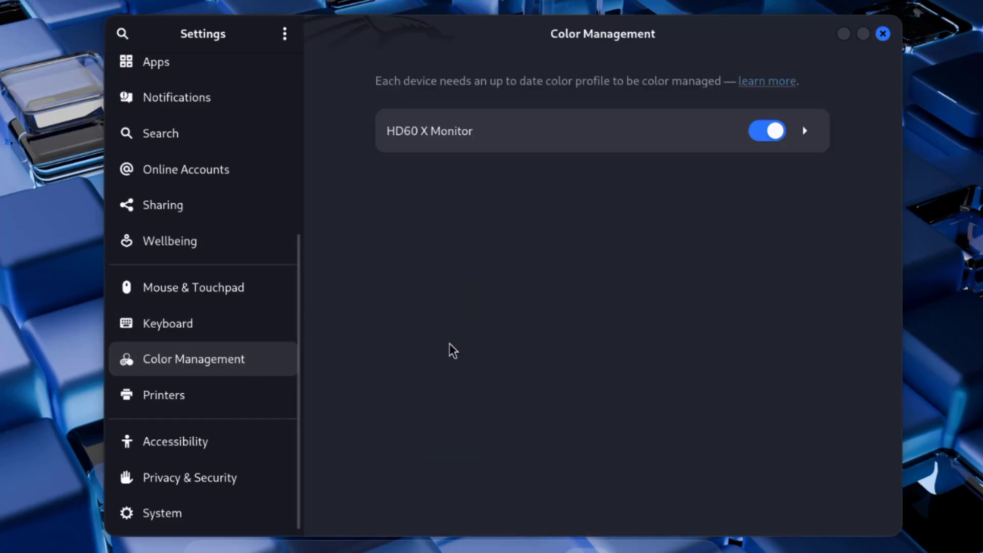
click(265, 409)
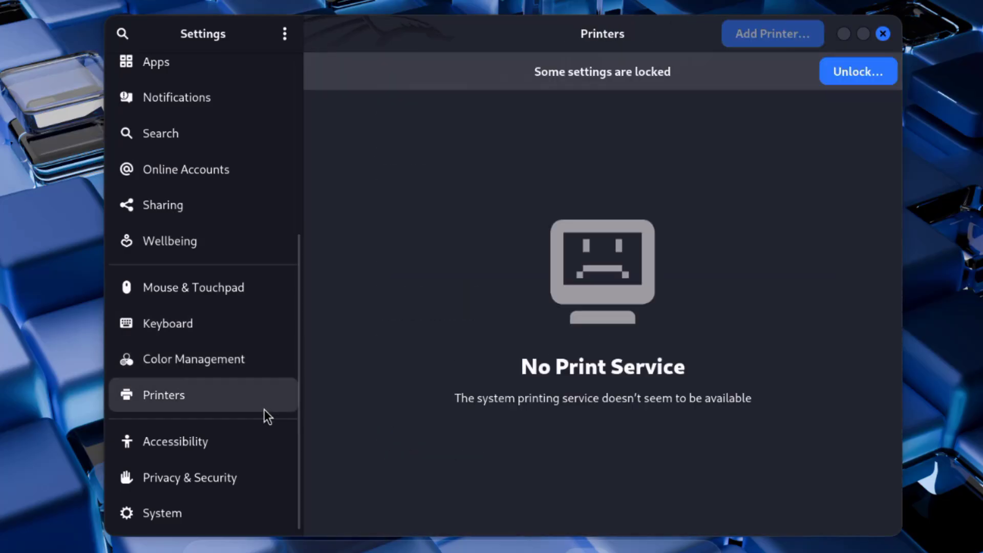
Review the Accessibility, Privacy & Security and System settings, and close Settings.
click(259, 439)
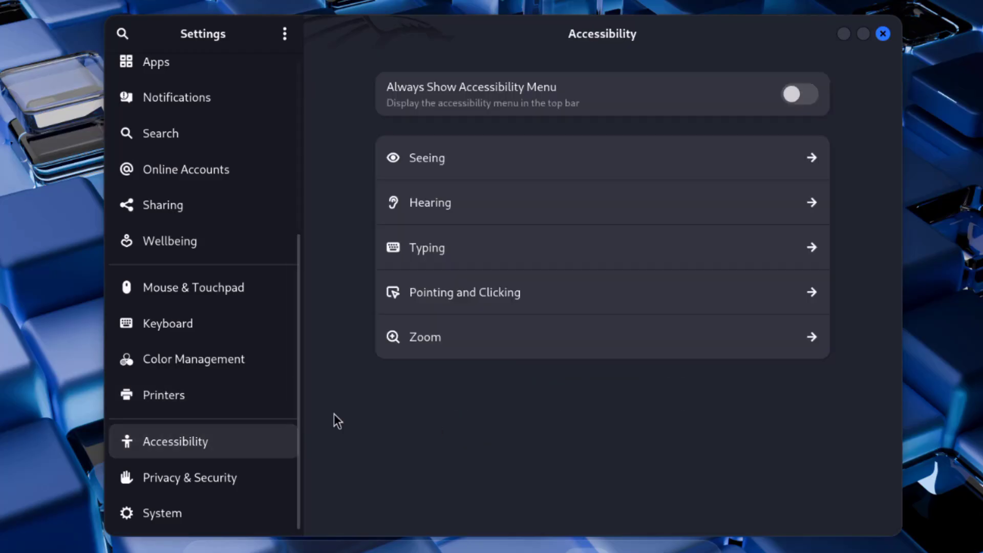
click(242, 470)
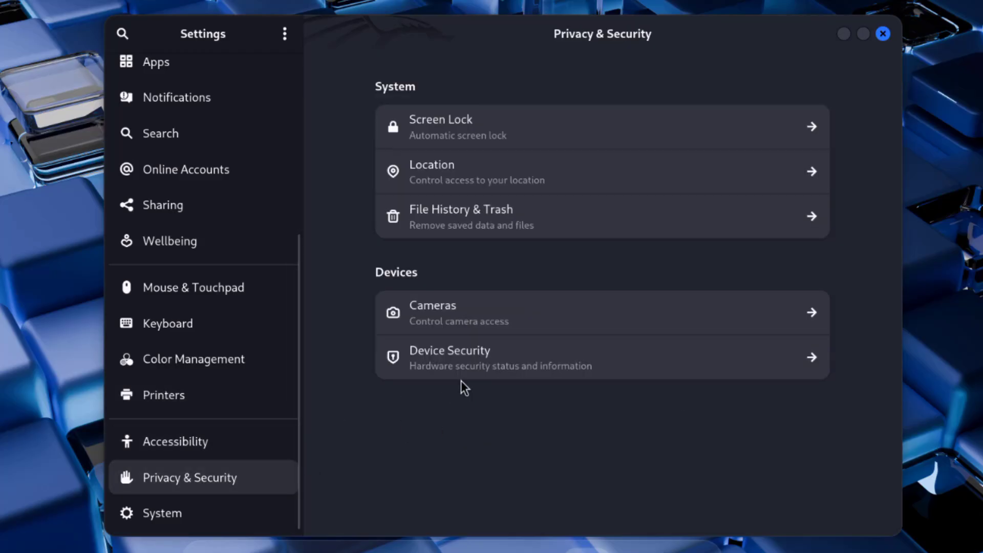
click(205, 514)
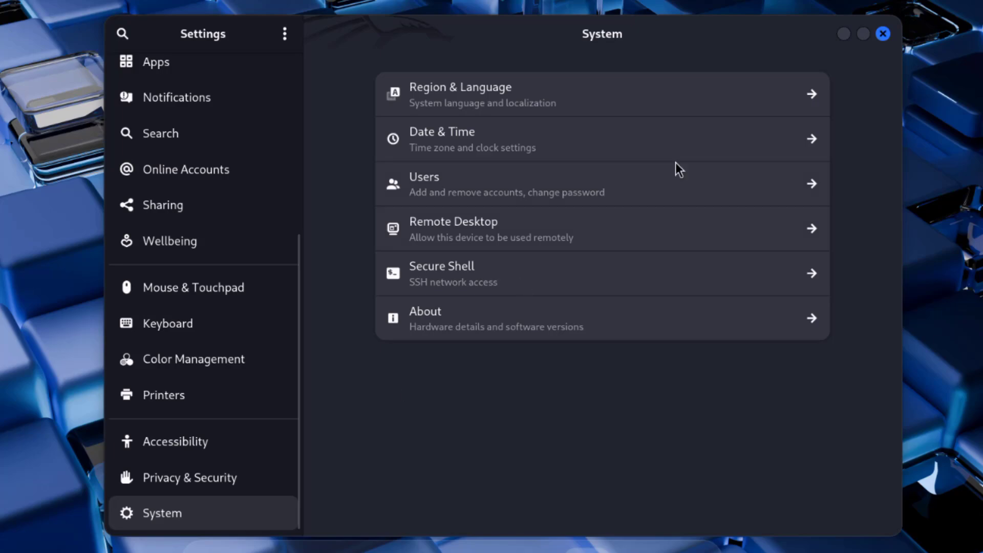
click(883, 34)
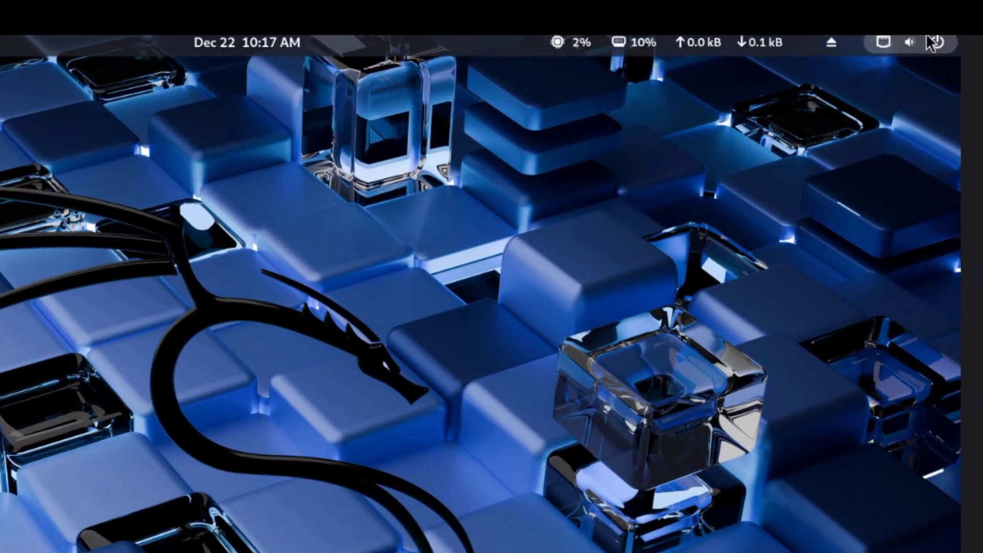
Check the desktop's system menu and the CPU, memory and network monitor's display options, and close them.
click(930, 39)
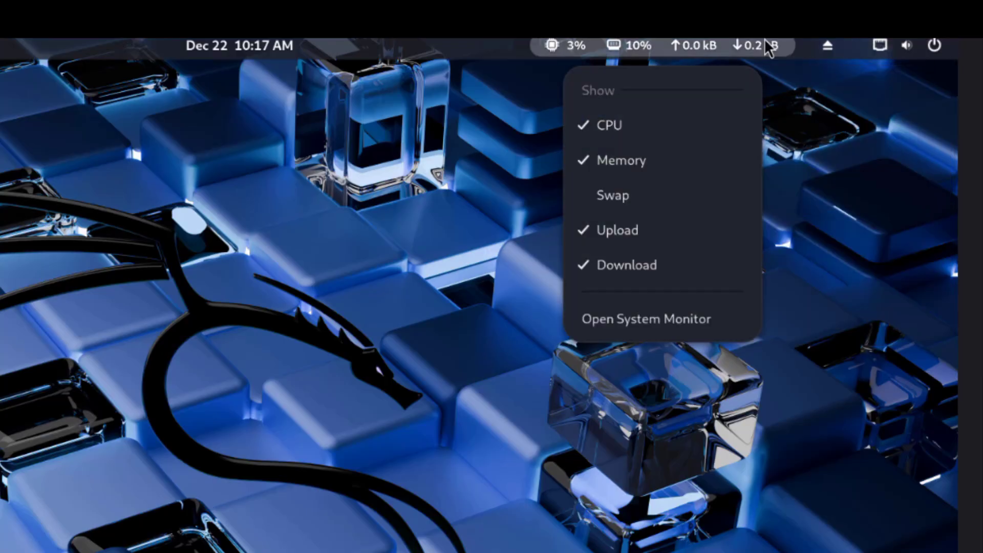
click(766, 40)
click(766, 40)
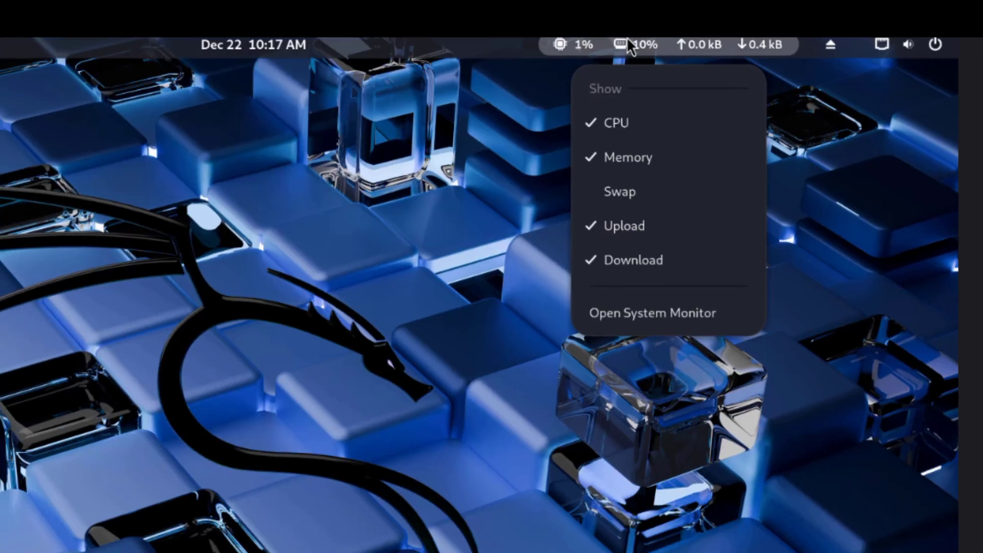
click(626, 44)
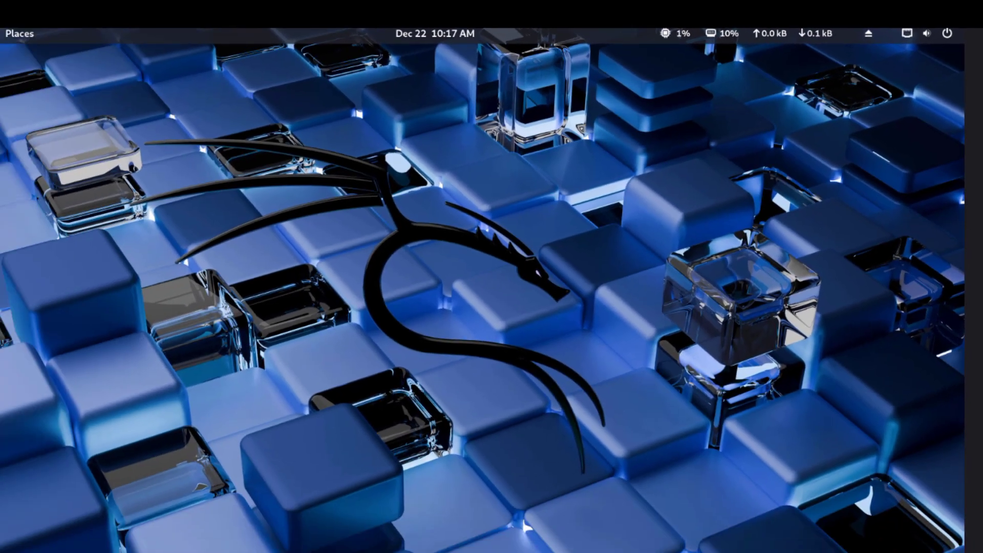
Launch Wireshark and CherryTree one after the other, look at each main window and close it.
click(490, 522)
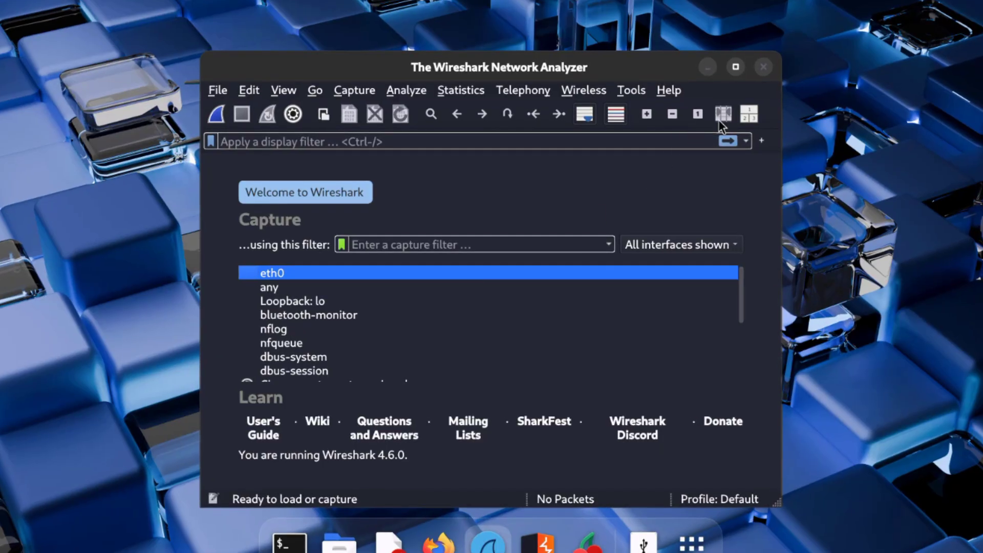
click(764, 69)
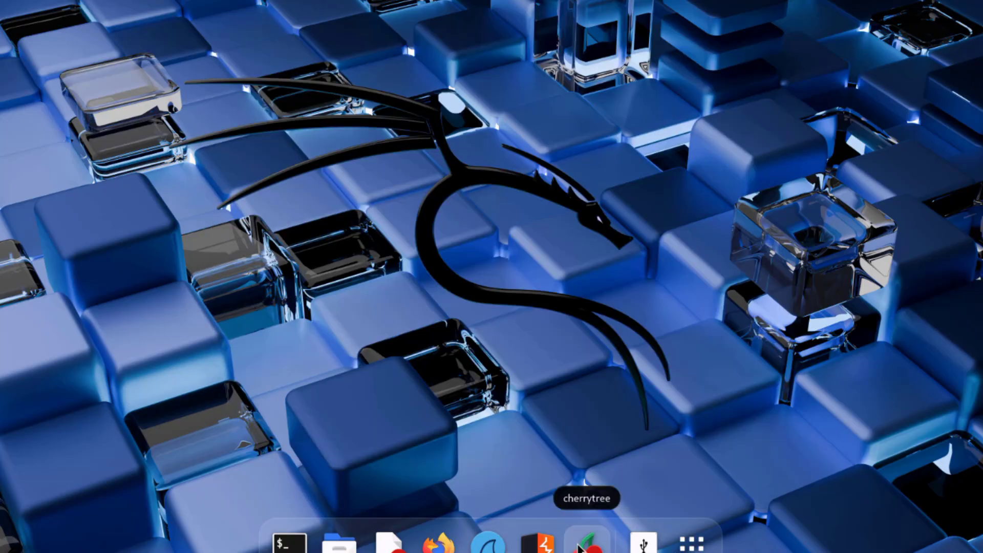
click(584, 544)
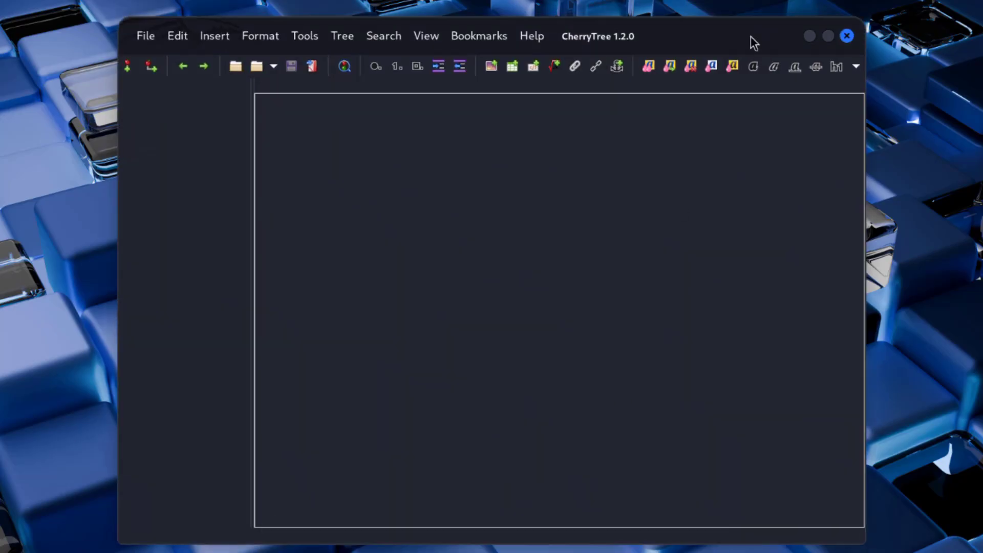
drag(743, 32, 741, 19)
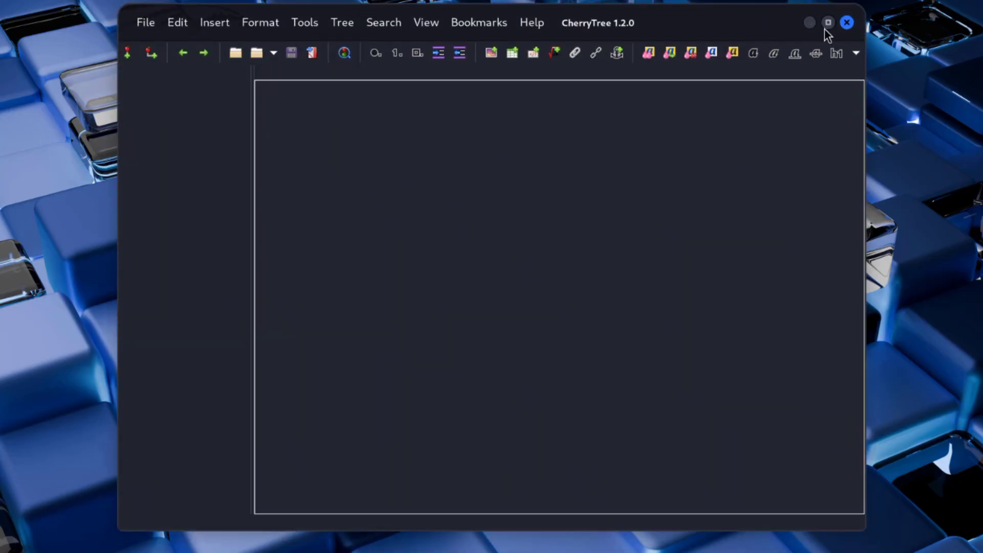
click(843, 30)
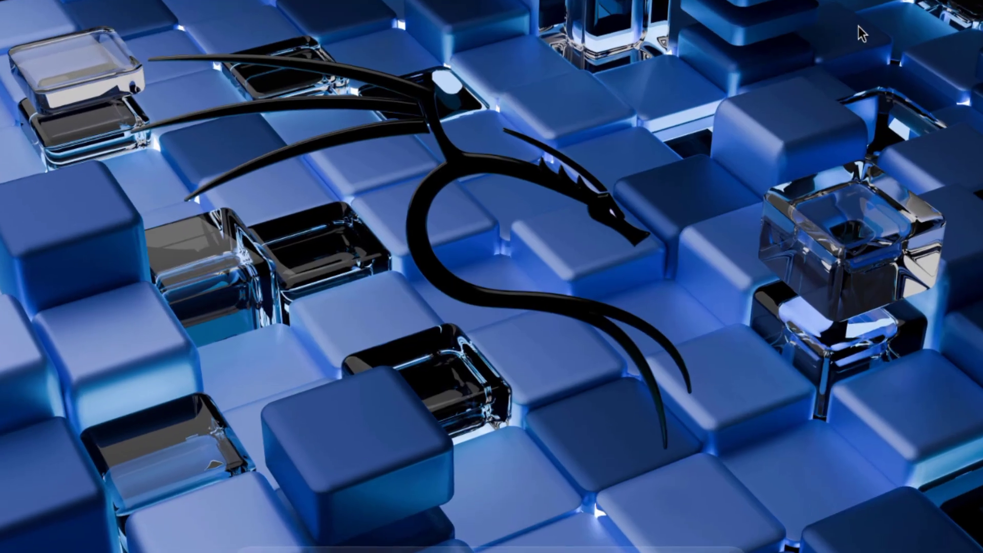
Open a terminal and refresh the package lists with sudo apt update, authenticating with the account password.
click(378, 543)
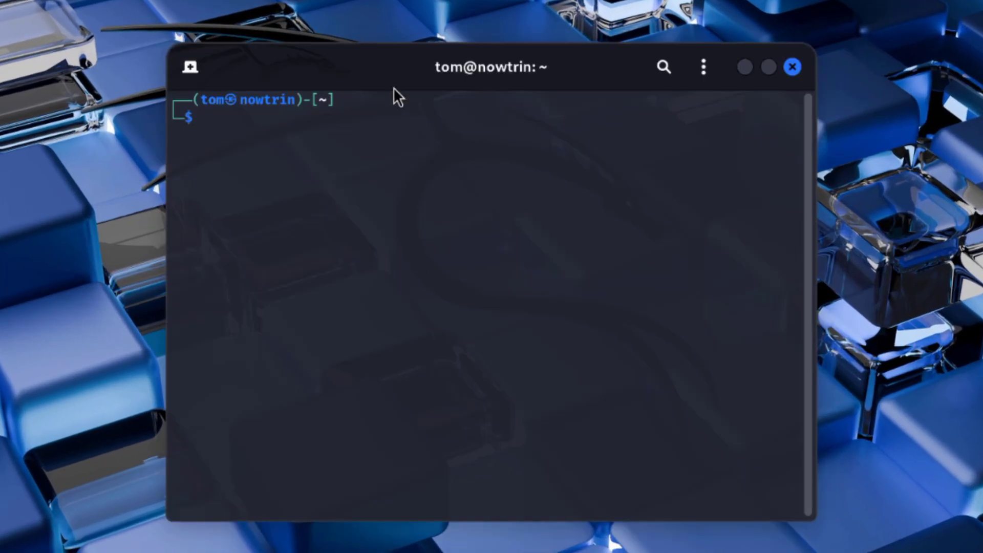
text(sudo apt update)
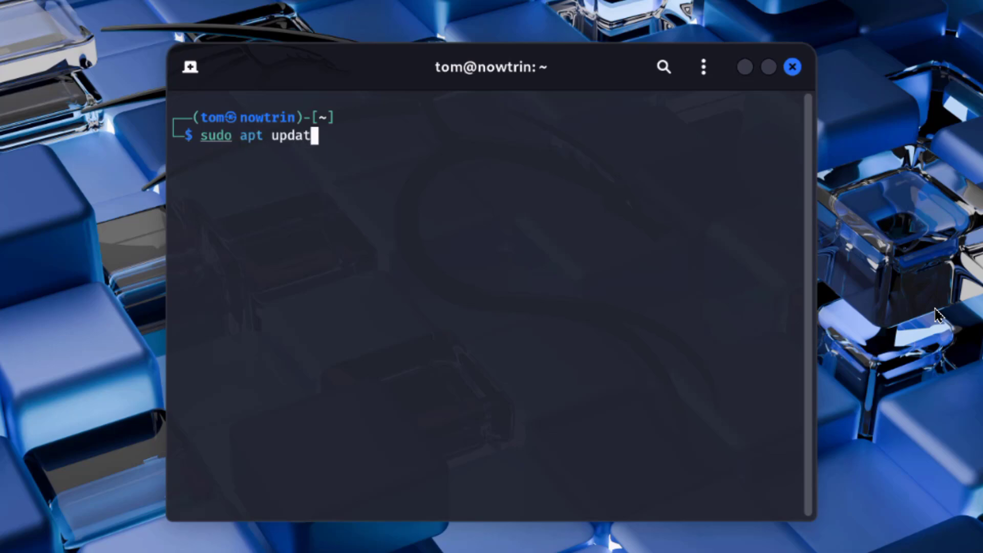
key(Return)
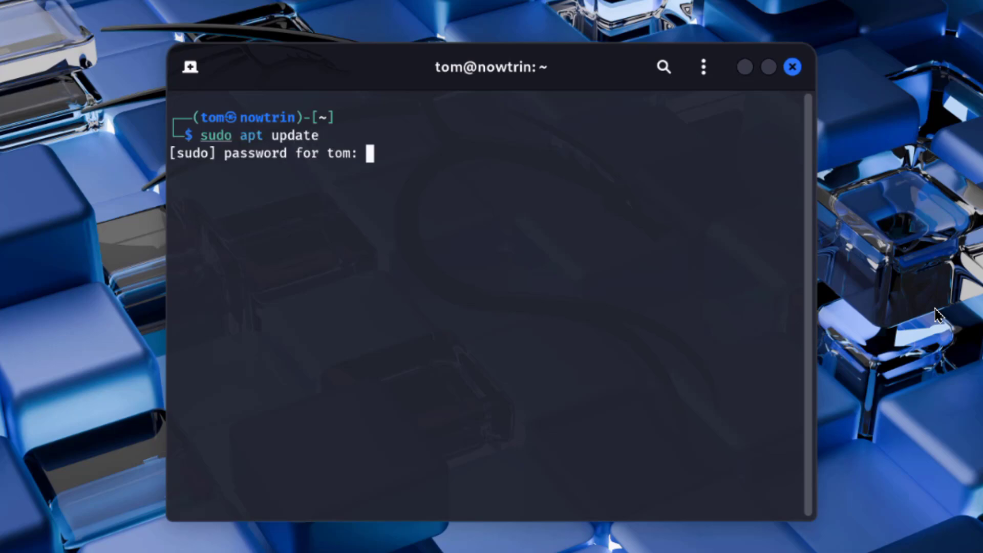
key(Return)
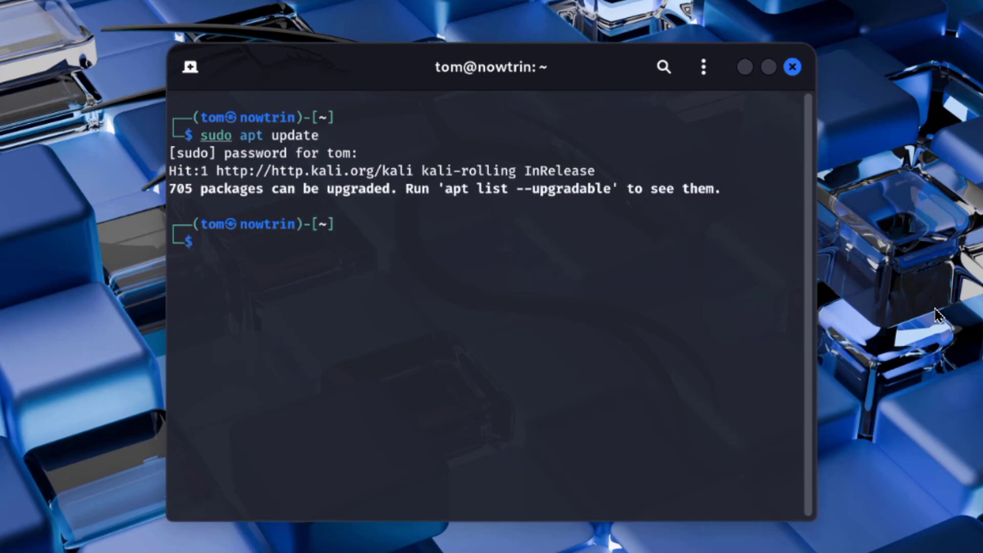
Run sudo apt upgrade, confirm the installation with y, and accept cron as the service to restart for the libc upgrade.
key(Up)
key(BackSpace)
key(BackSpace)
key(BackSpace)
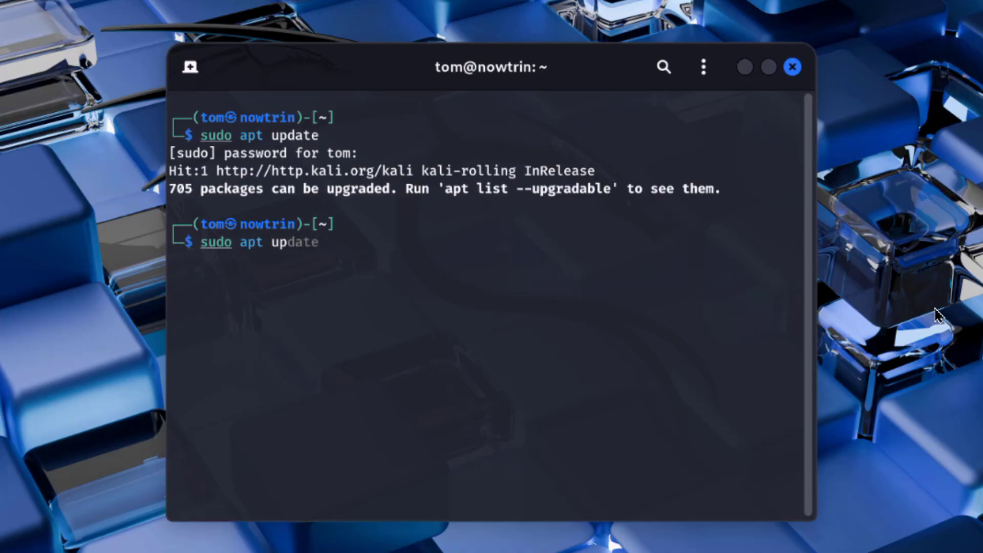
text(grade)
key(Return)
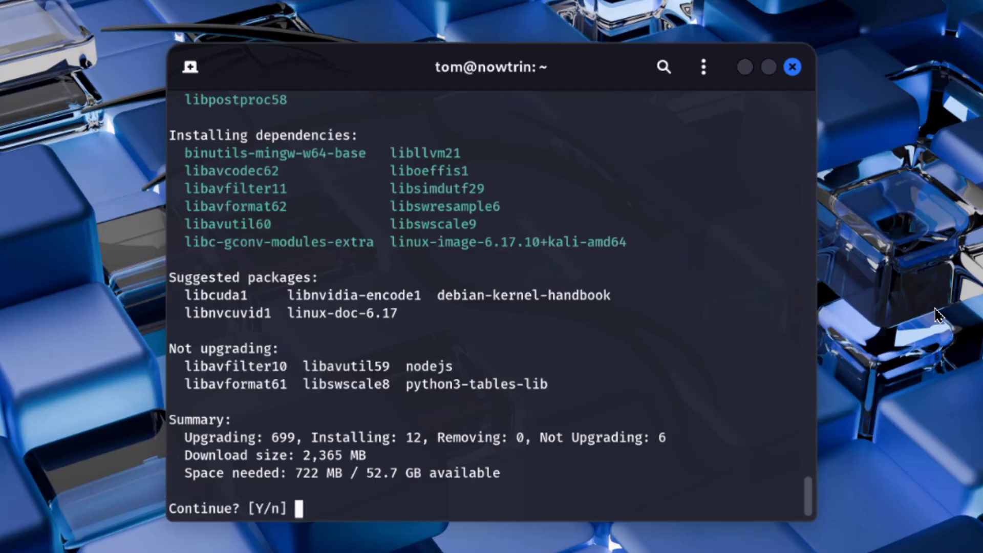
text(y)
key(Return)
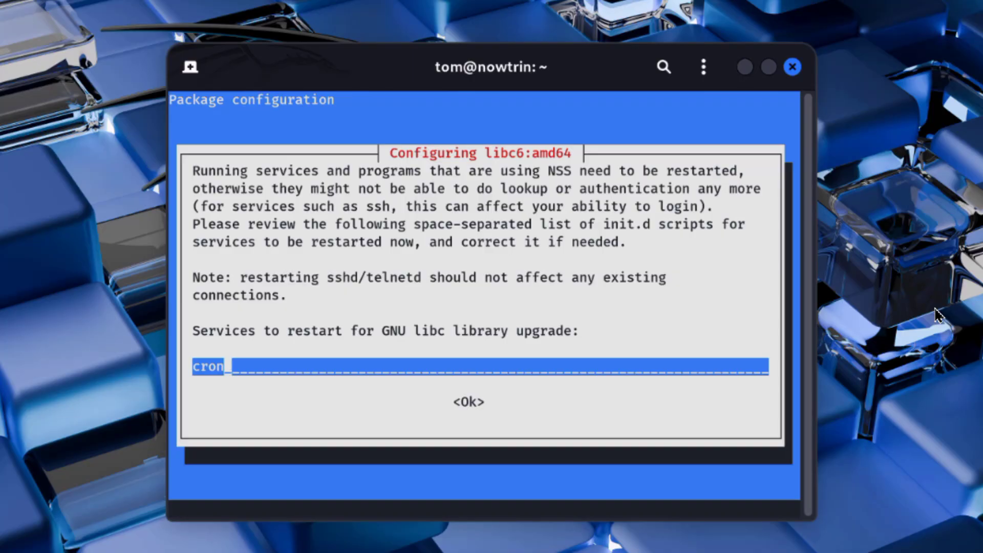
key(Return)
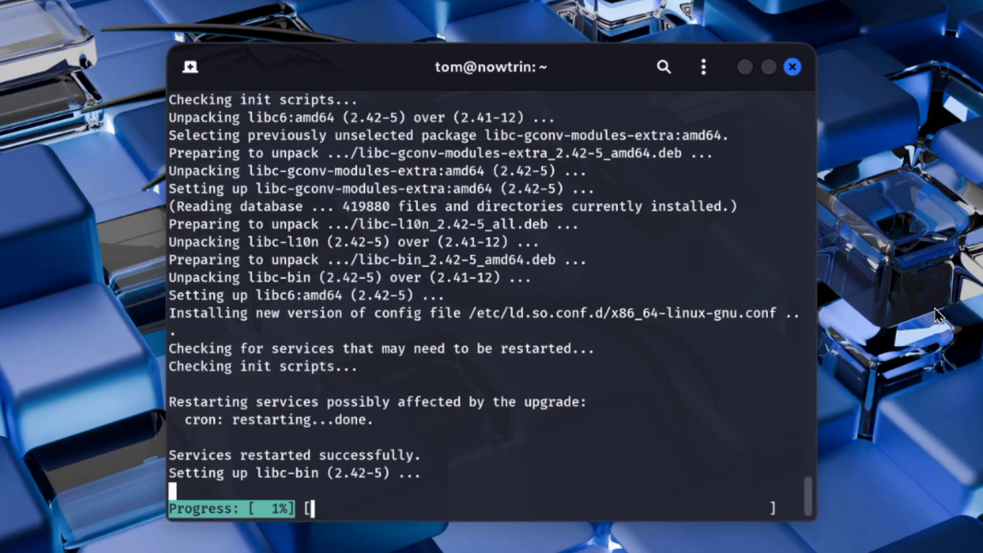